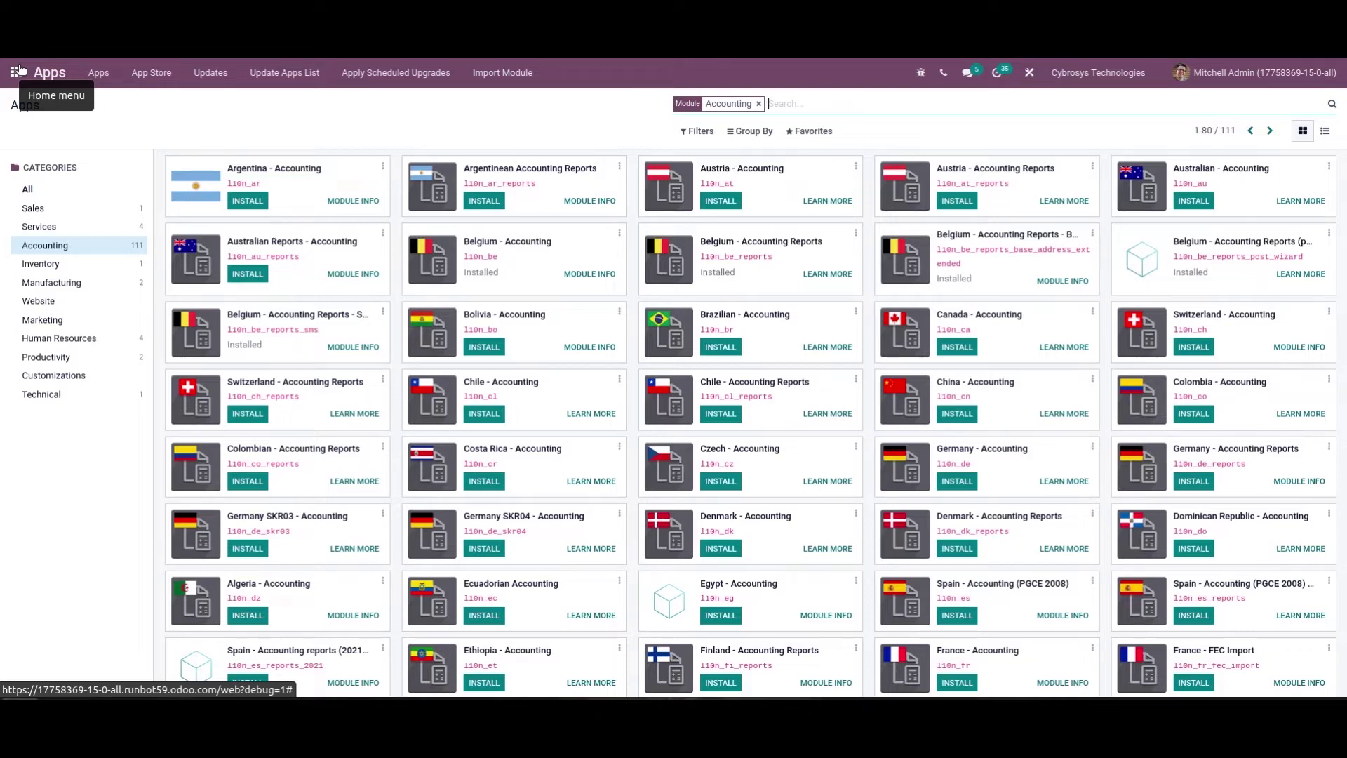
Find Settings with the 'se' search, list the ten companies, and open Cybrosys Technologies
left_click(17, 72)
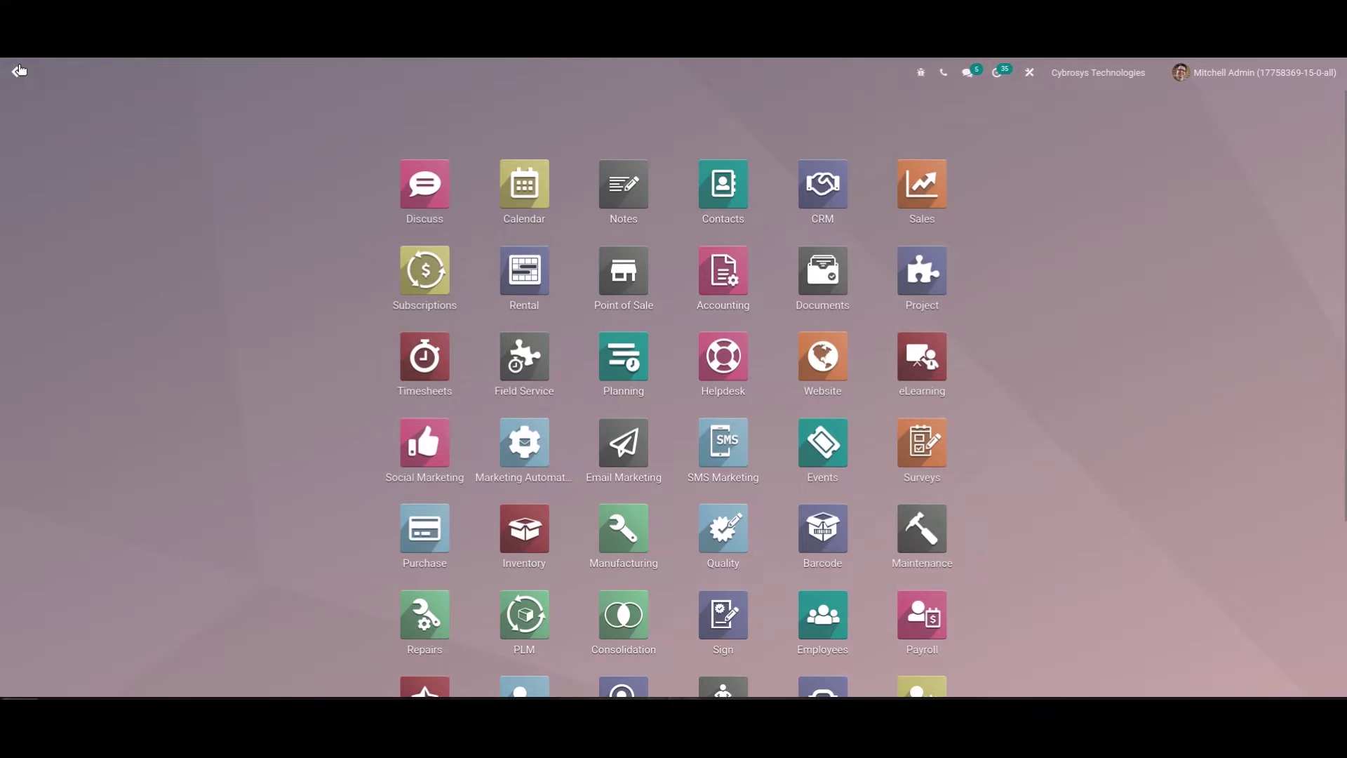
type("se")
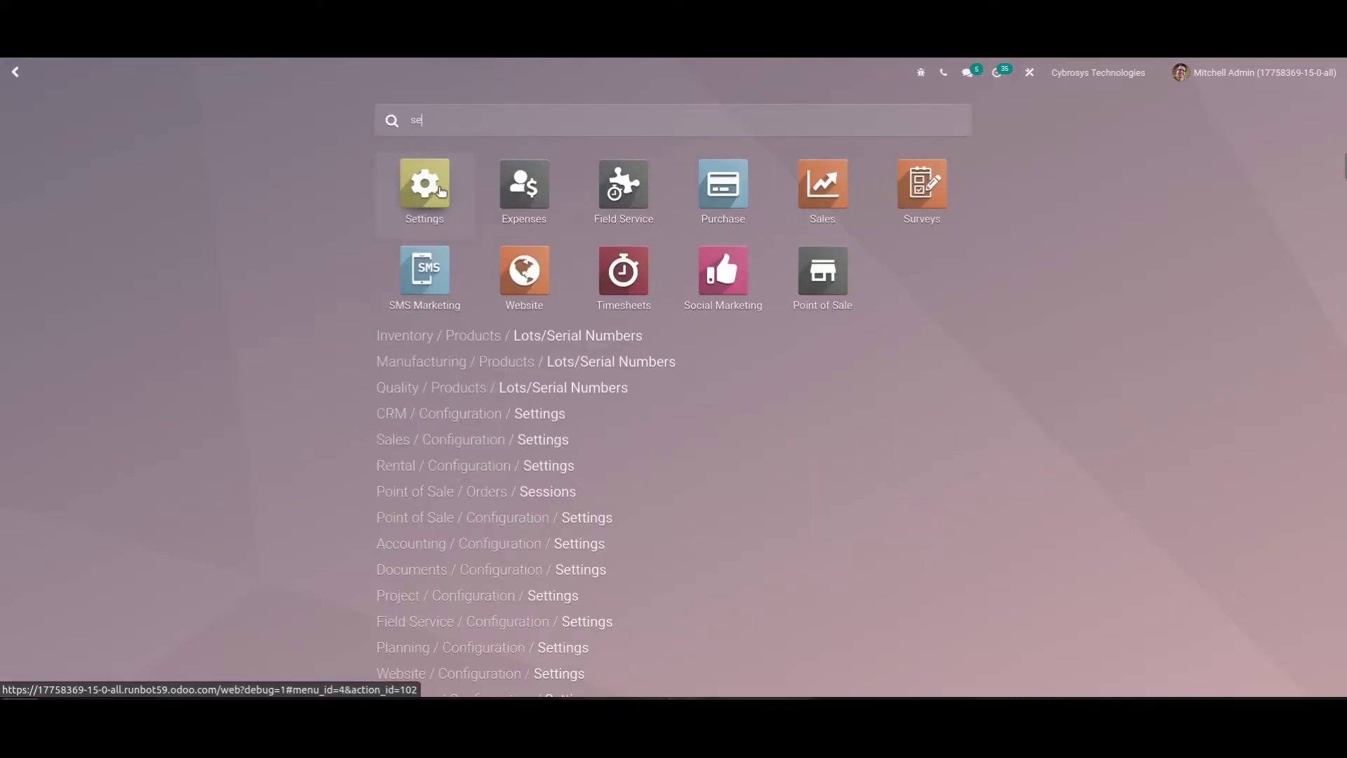
left_click(441, 188)
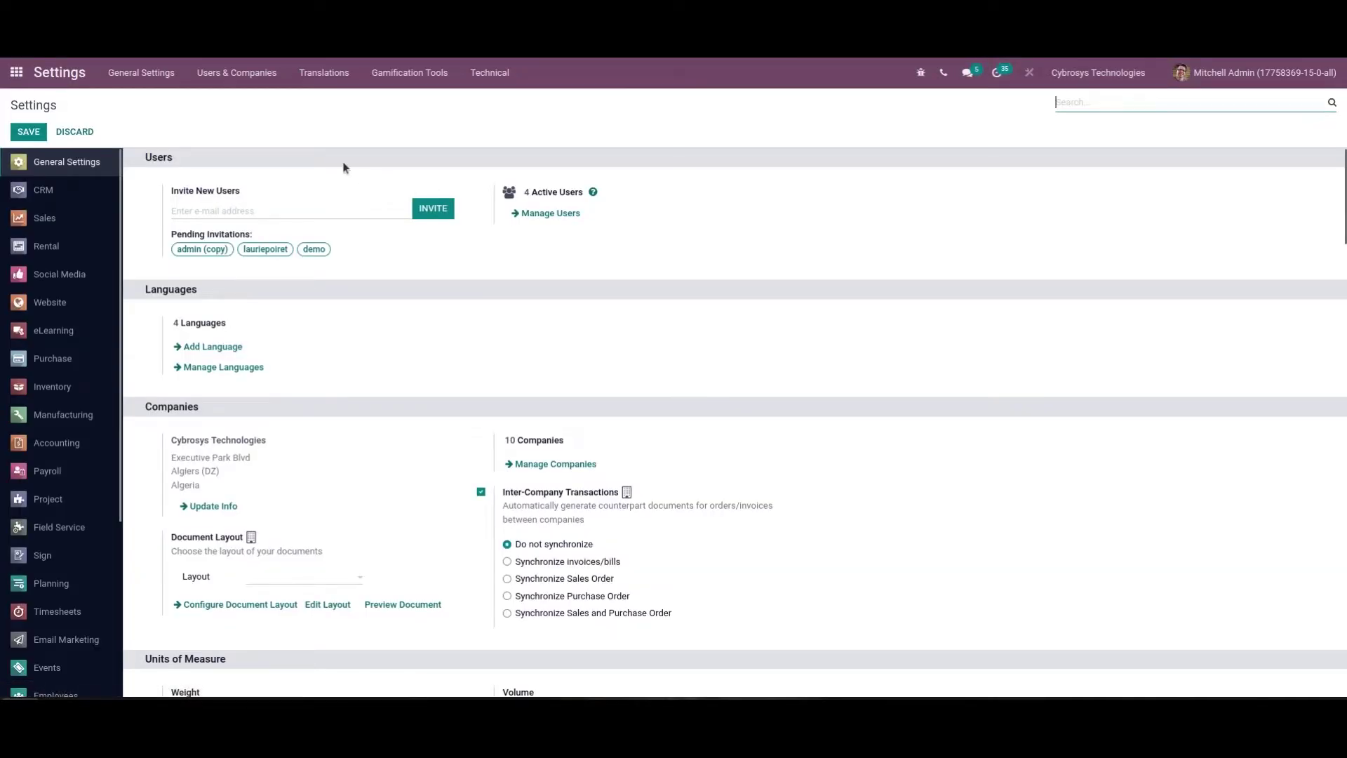
left_click(226, 67)
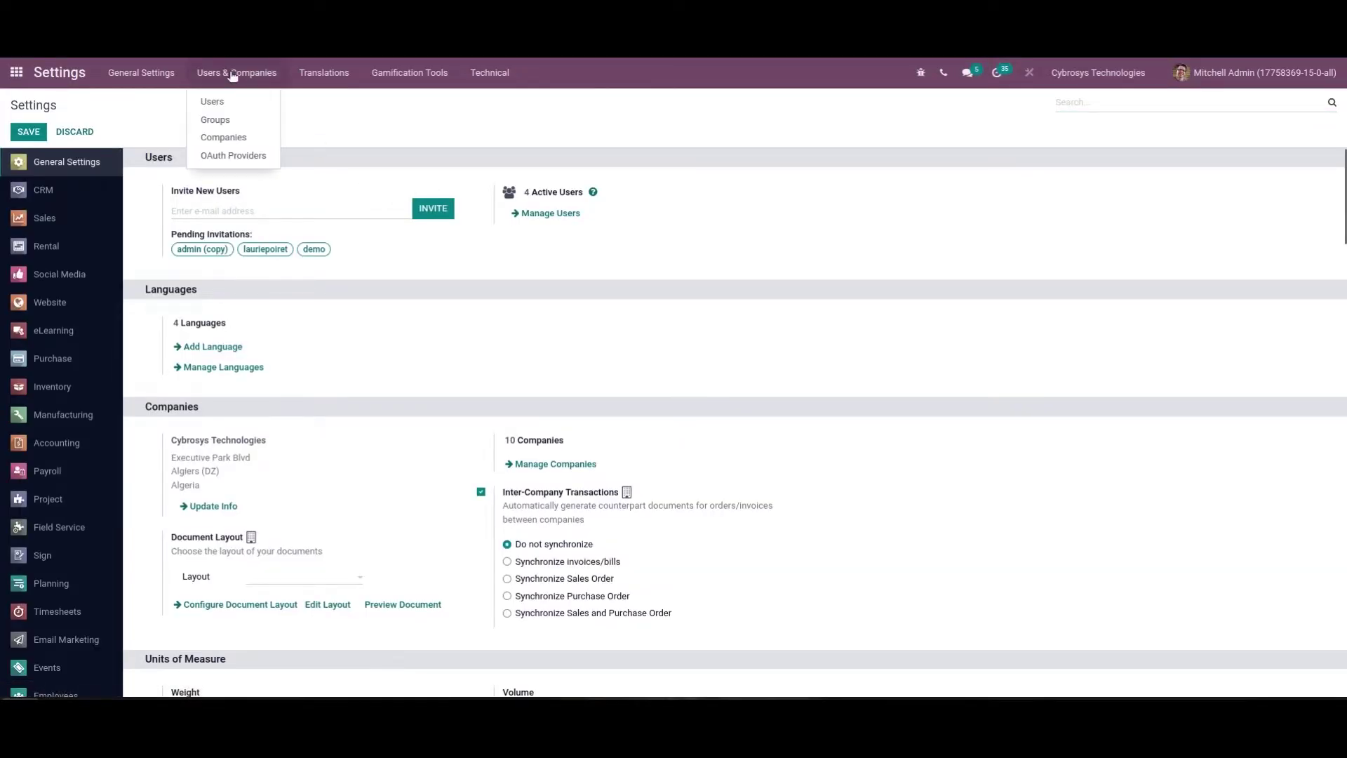
left_click(253, 138)
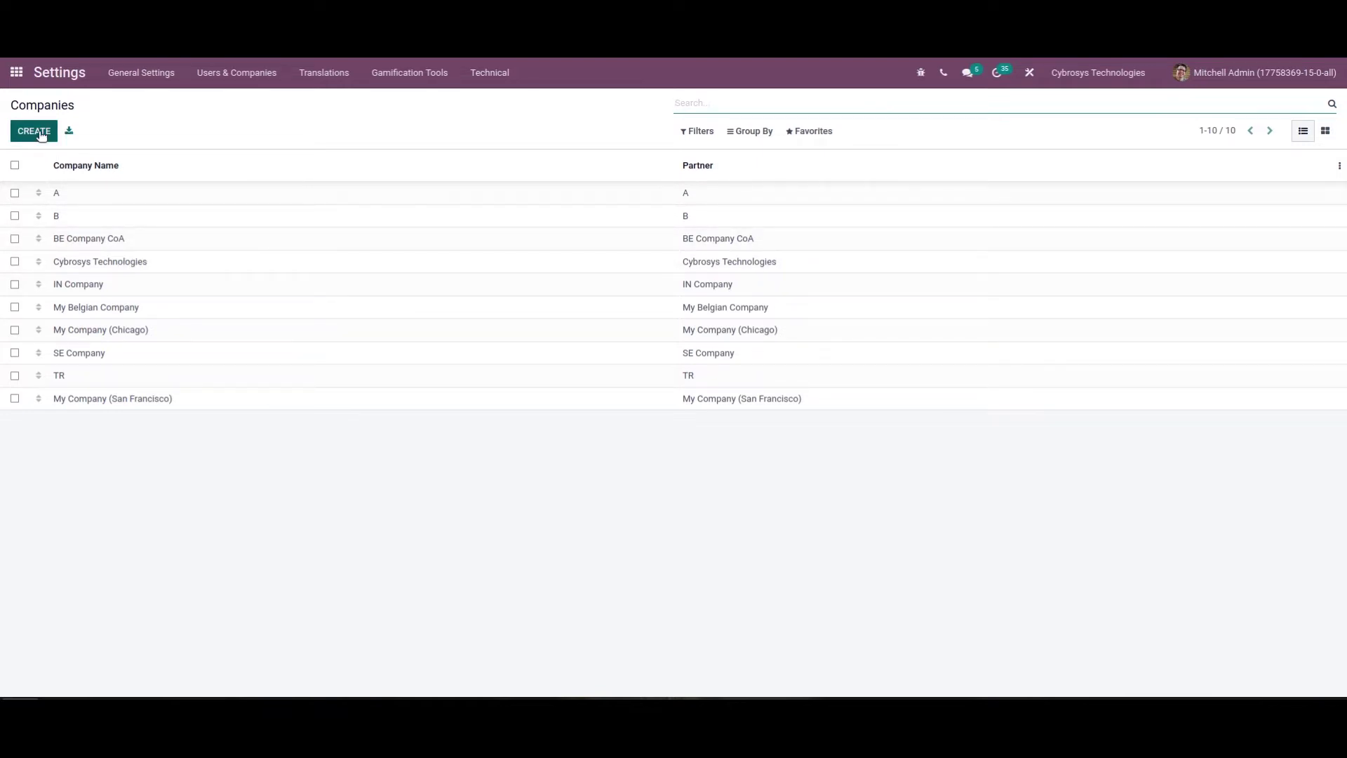
left_click(290, 261)
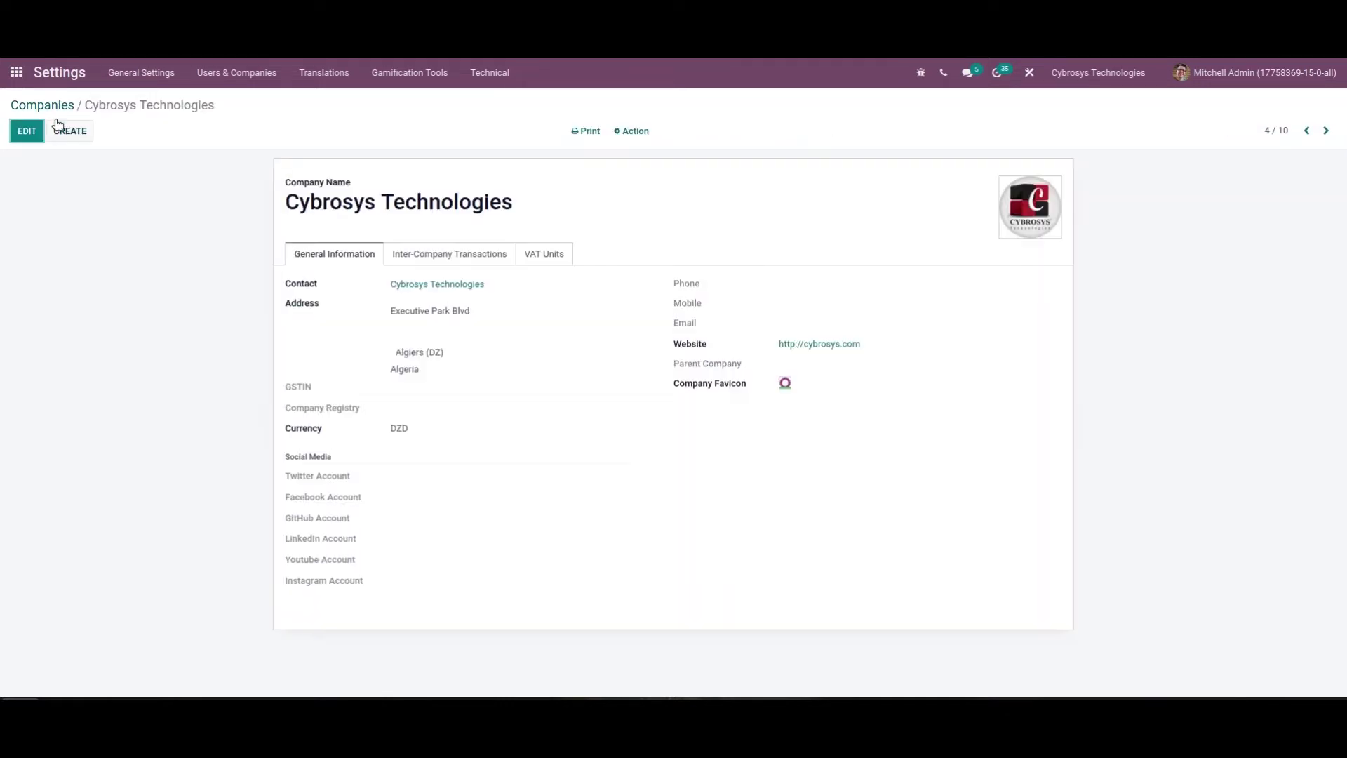
Edit the Cybrosys Technologies record and confirm its currency stays DZD
left_click(21, 130)
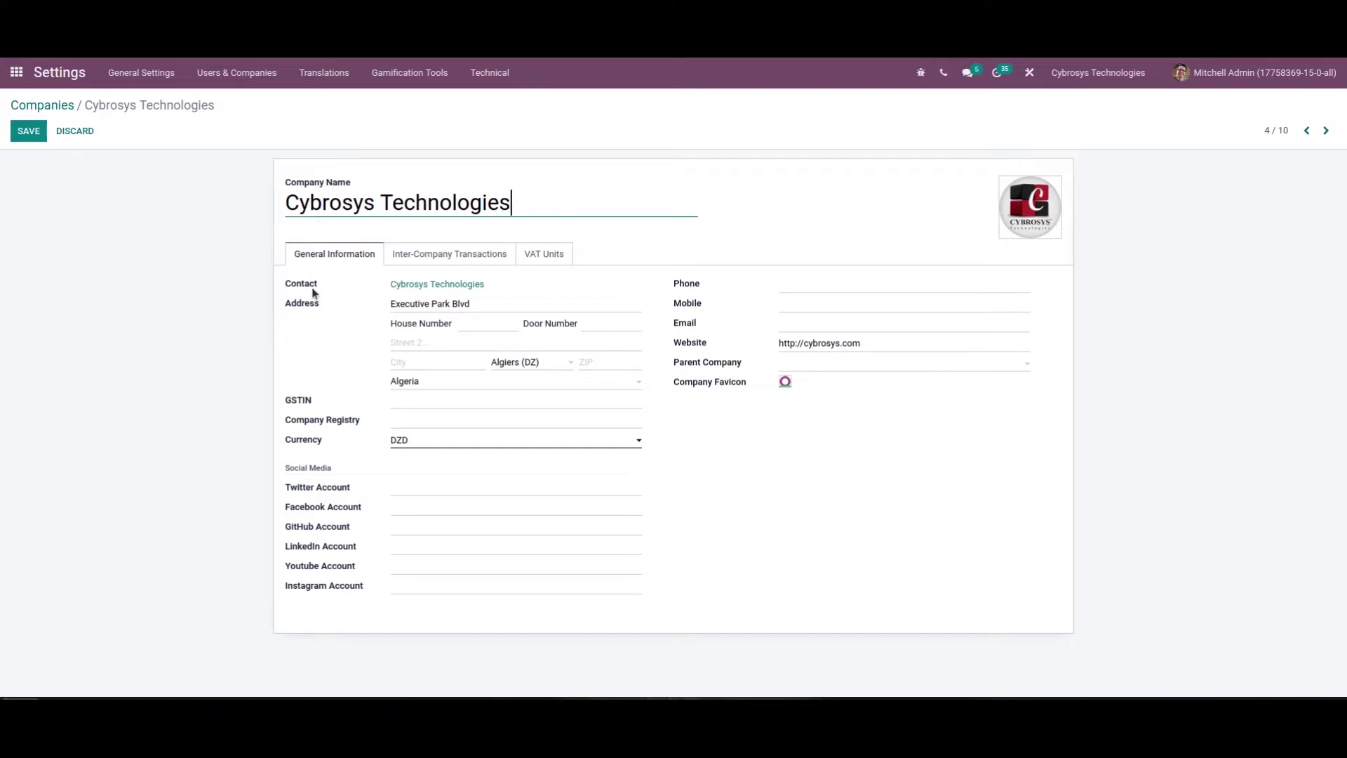
mouse_move(313, 293)
left_click(442, 443)
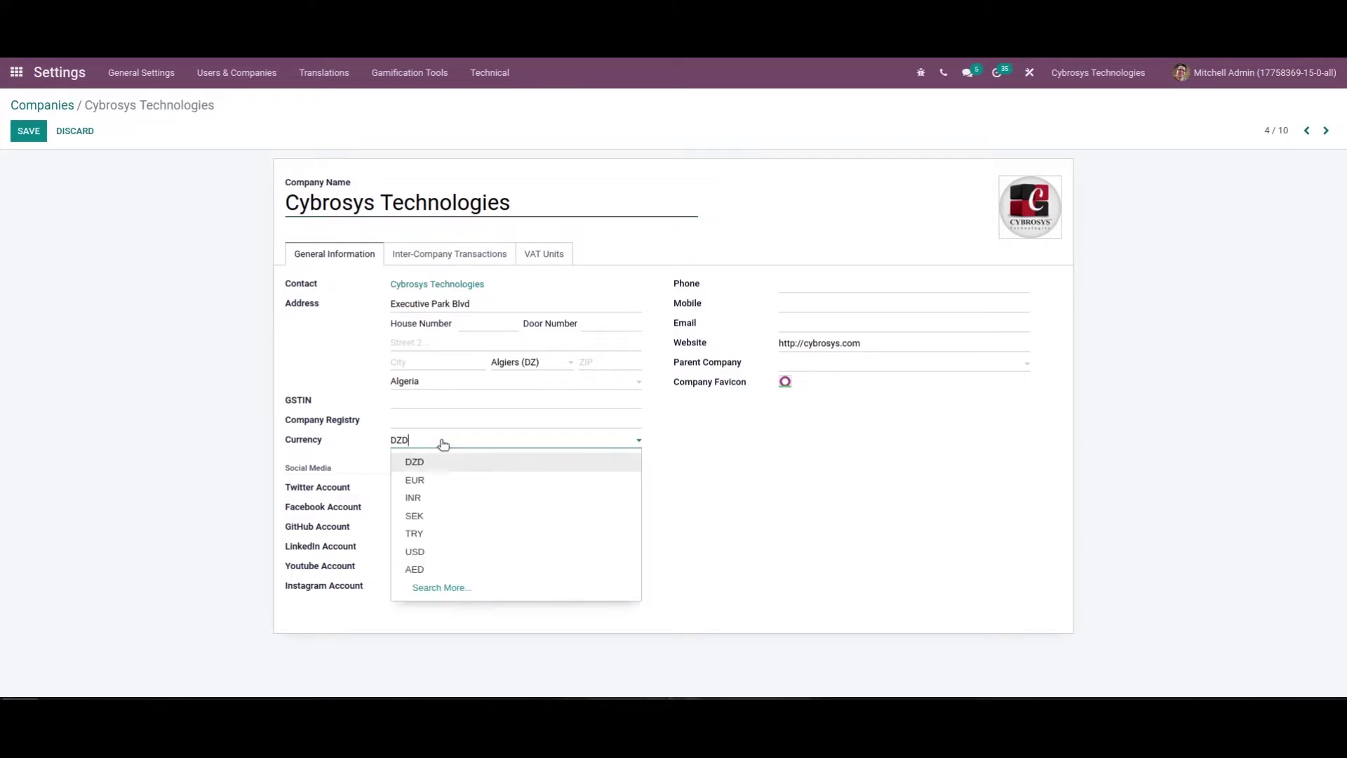
left_click(736, 460)
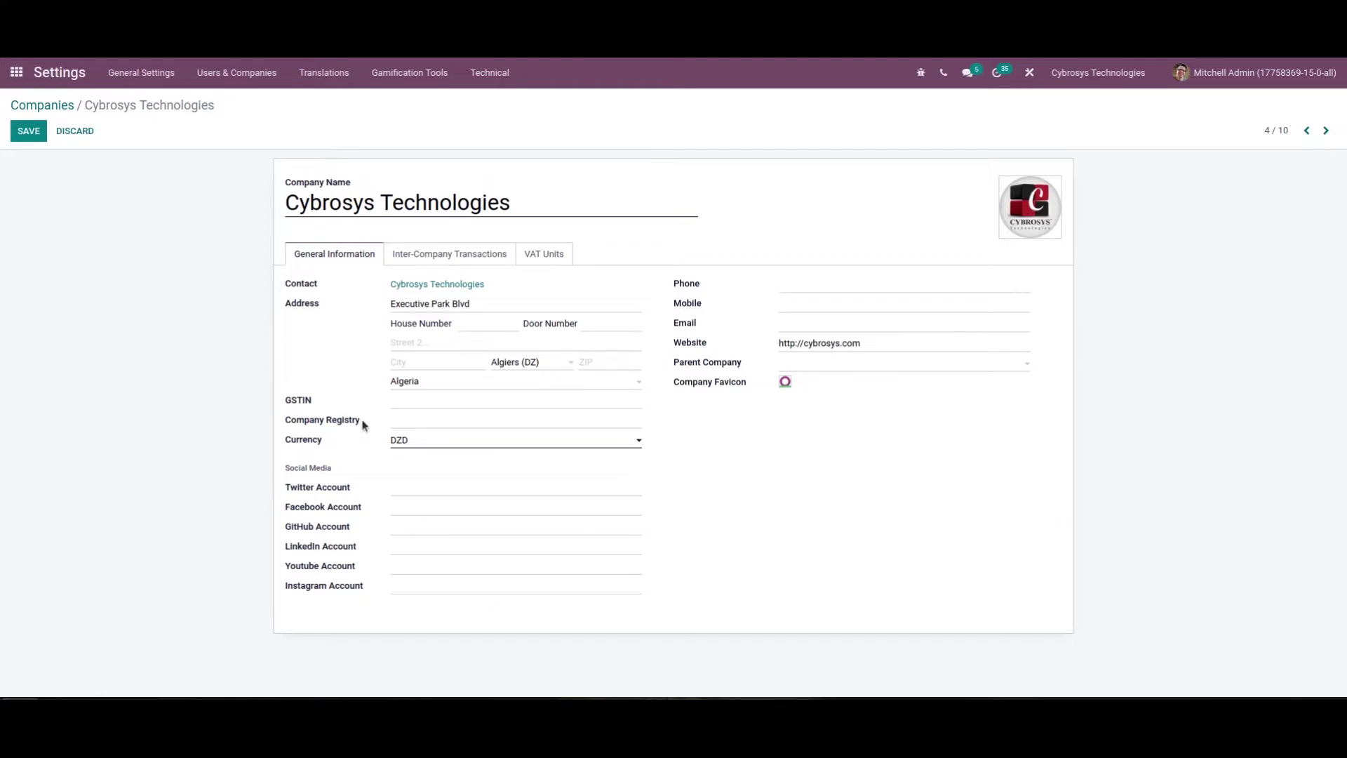
Review the inter-company and VAT units tabs, save the company, and return to Companies
left_click(459, 252)
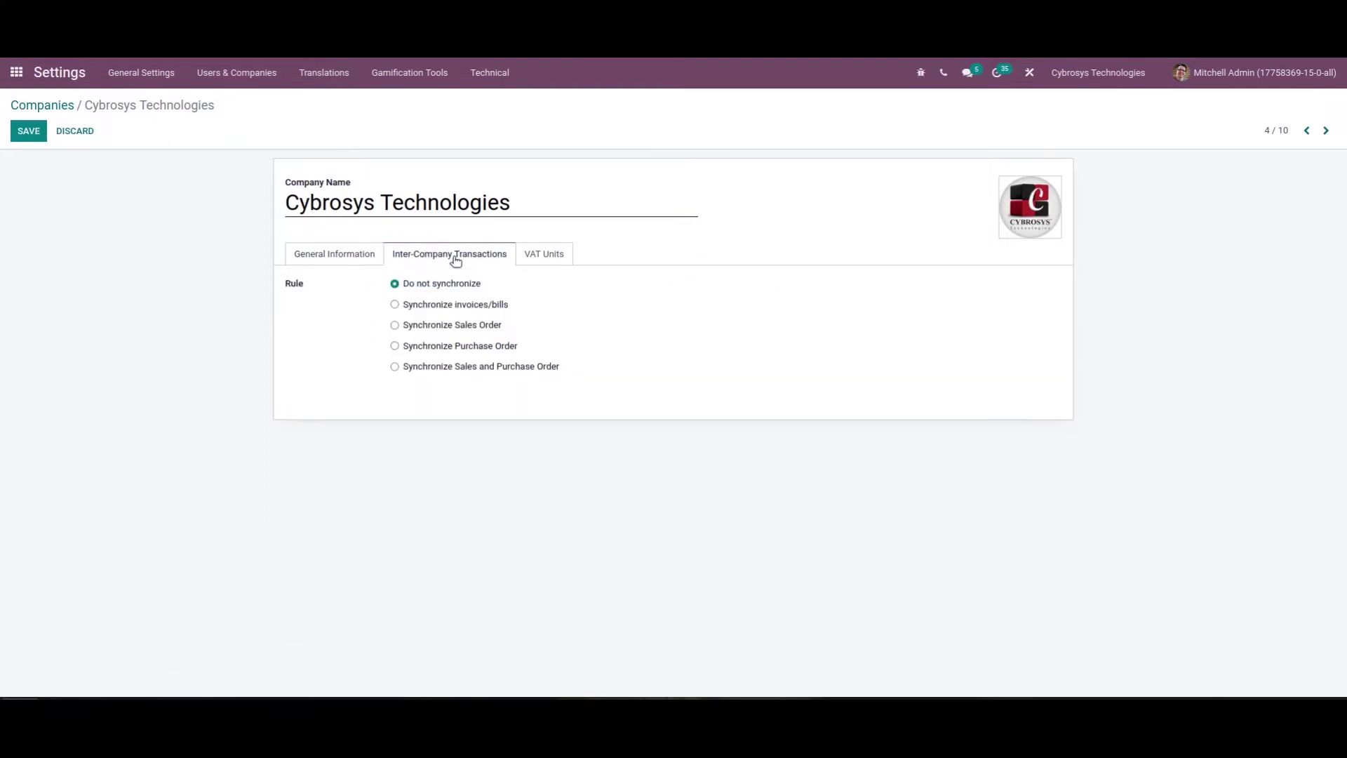
left_click(558, 254)
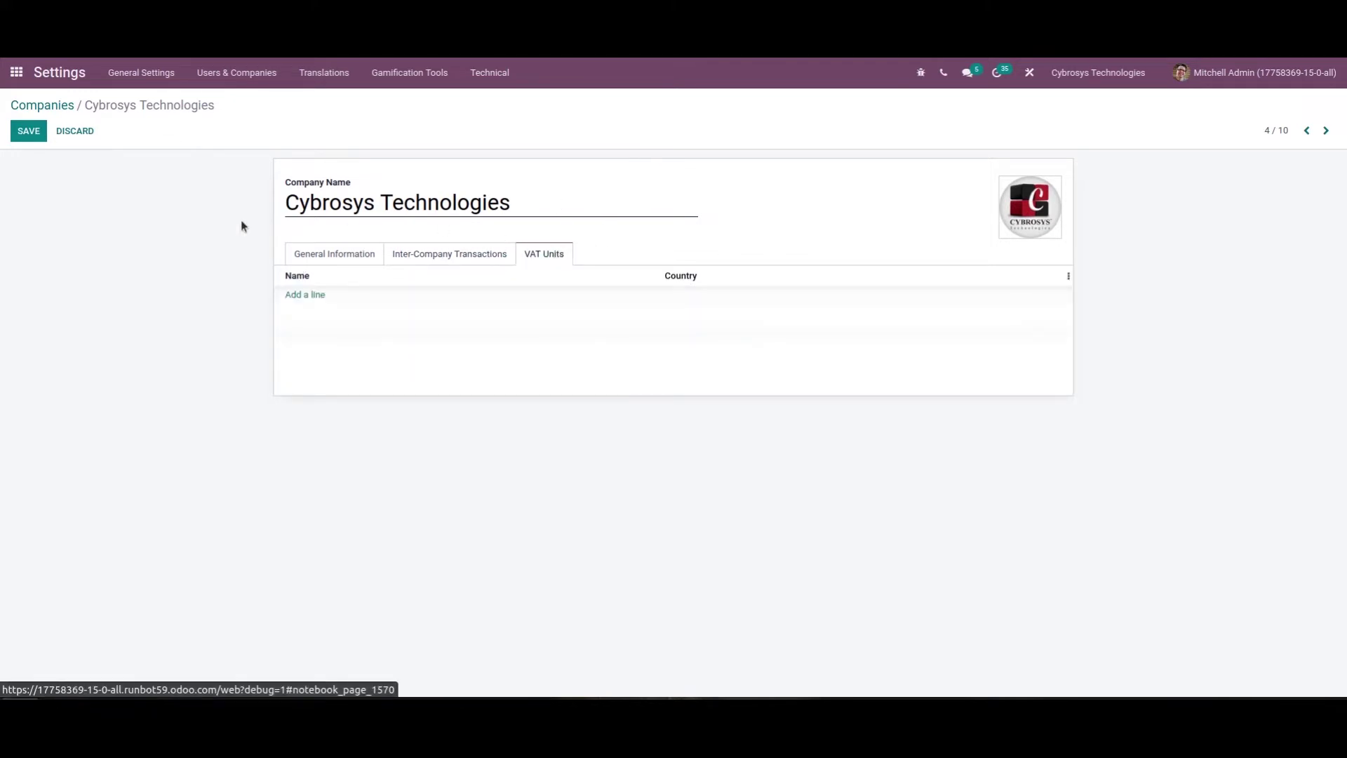
left_click(314, 257)
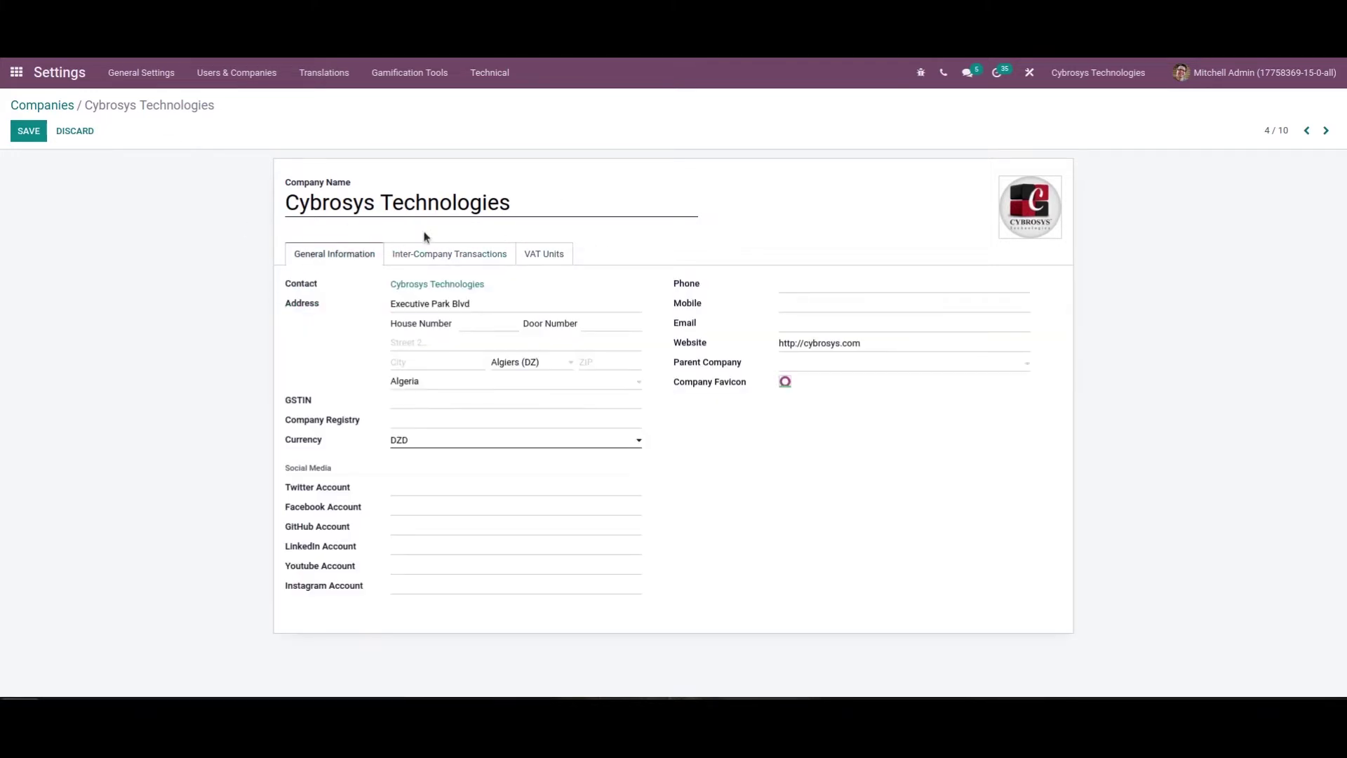
left_click(28, 130)
left_click(50, 99)
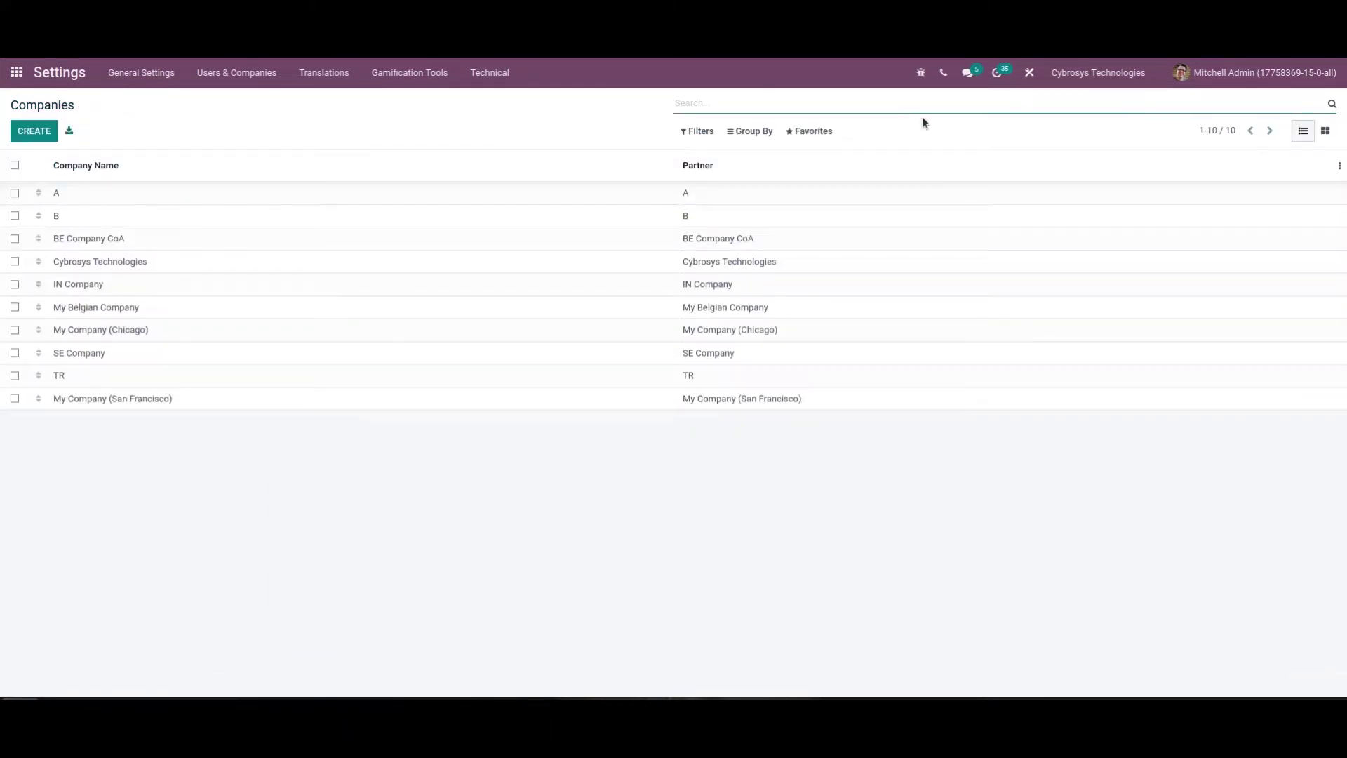
Check which company is active, then go from the home screen into Accounting
left_click(1087, 75)
left_click(1087, 74)
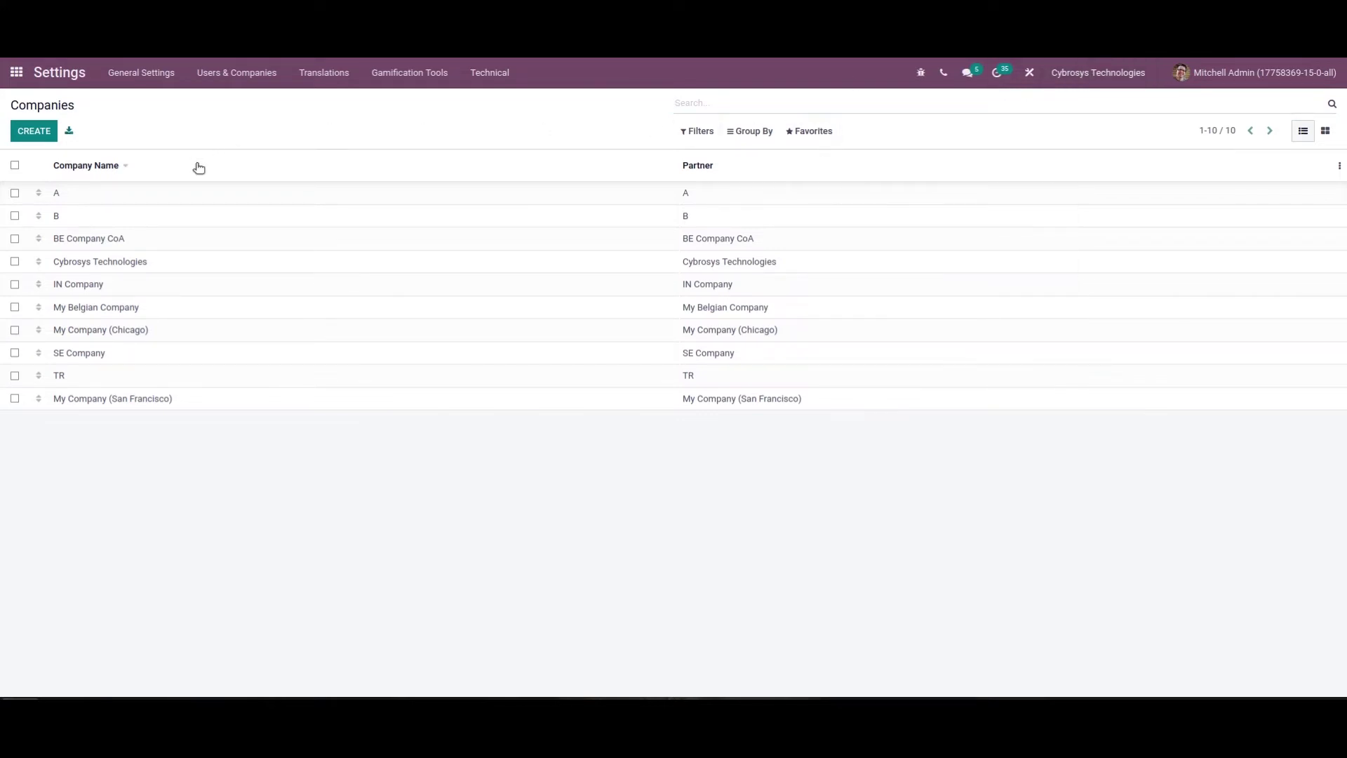
mouse_move(198, 168)
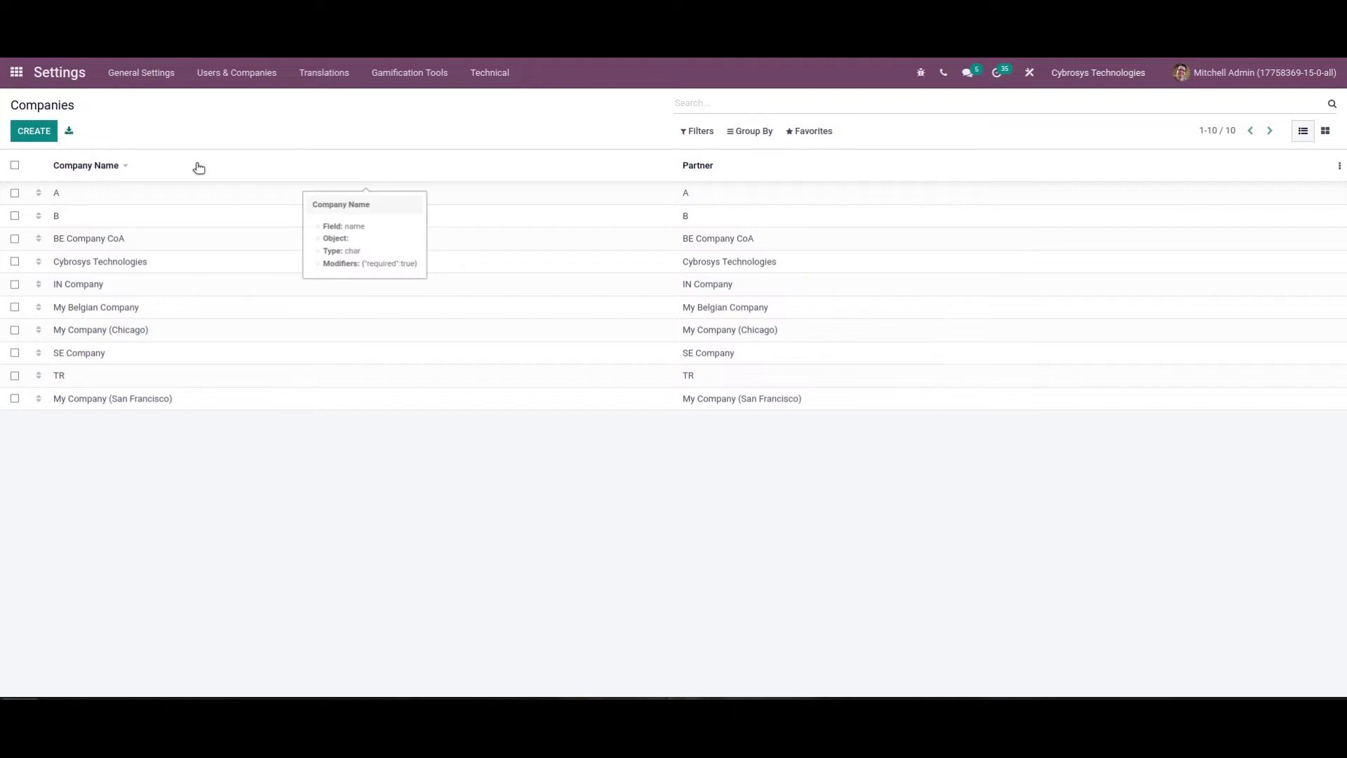
left_click(21, 62)
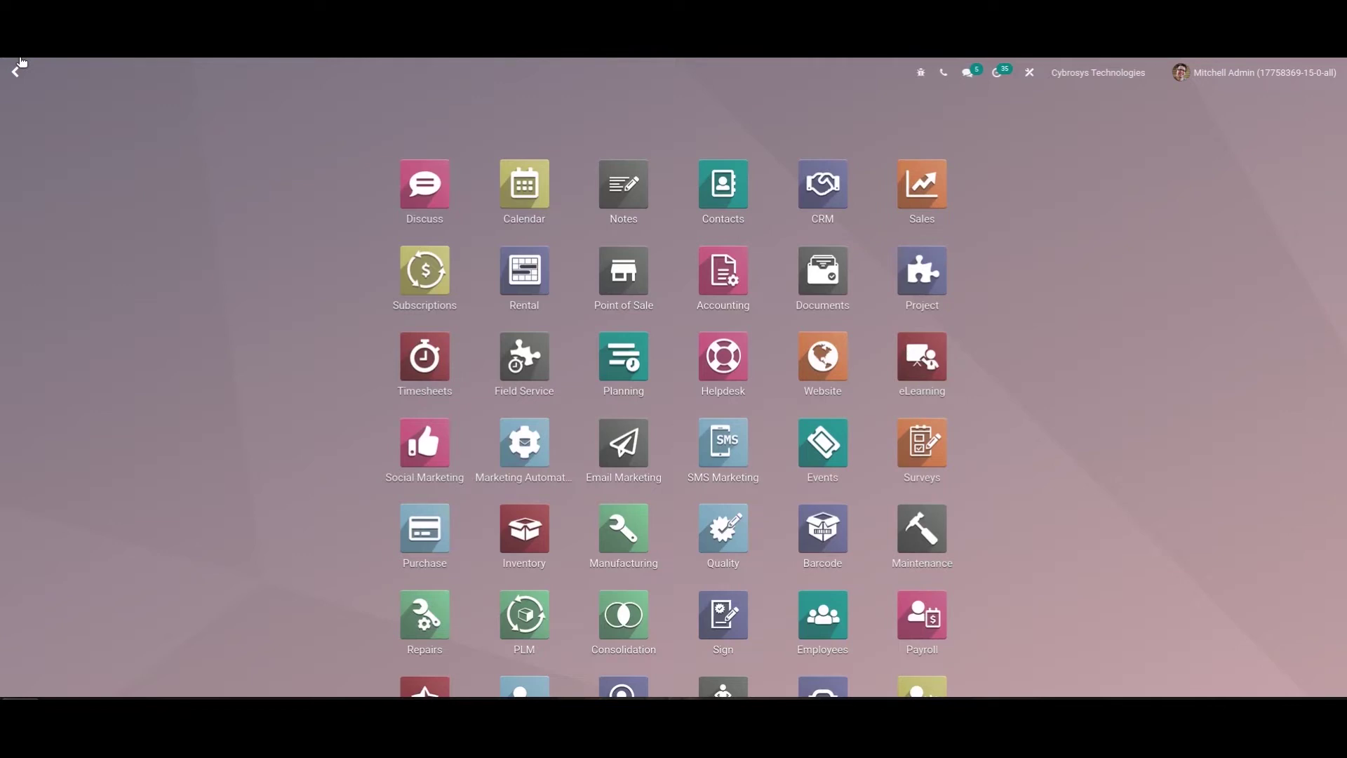
left_click(724, 283)
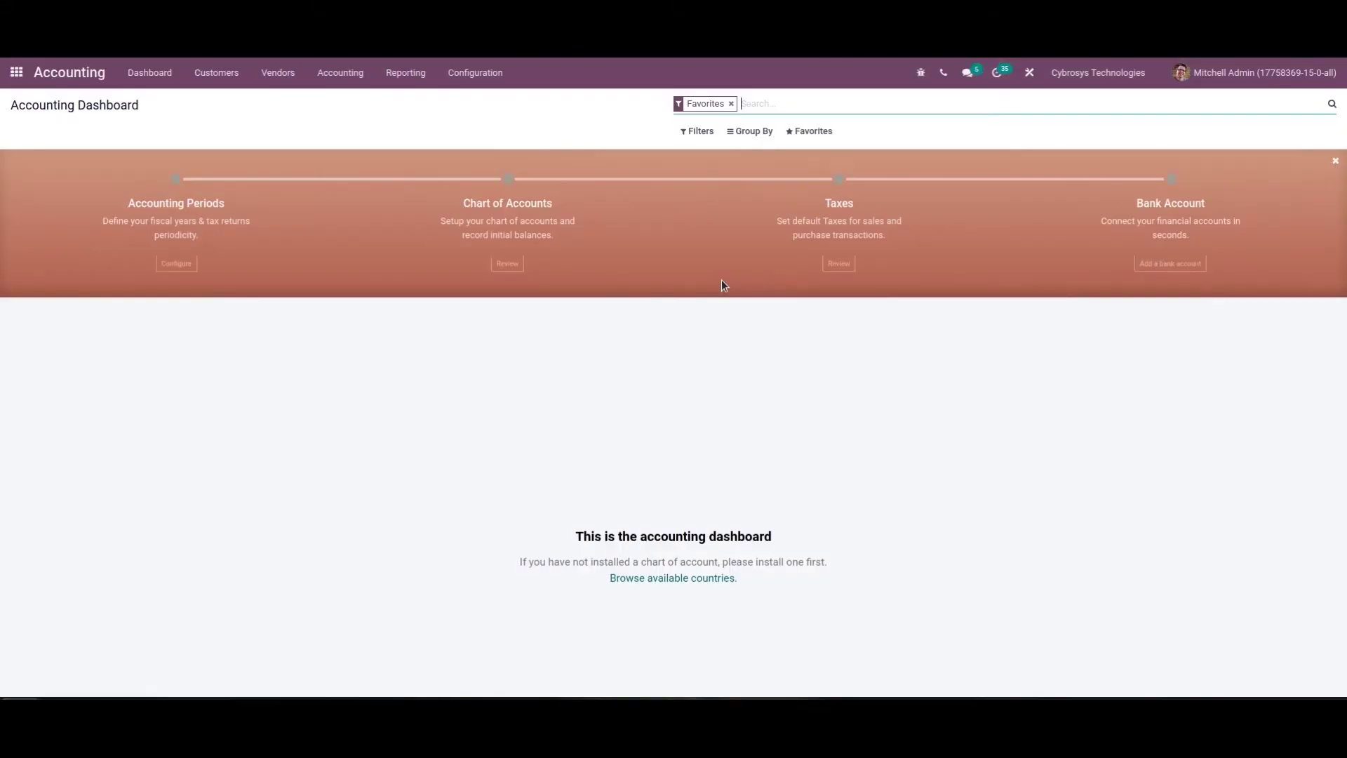
From Accounting settings, find 'algeria' in Chart Templates and install Algeria - Accounting
left_click(484, 72)
left_click(468, 102)
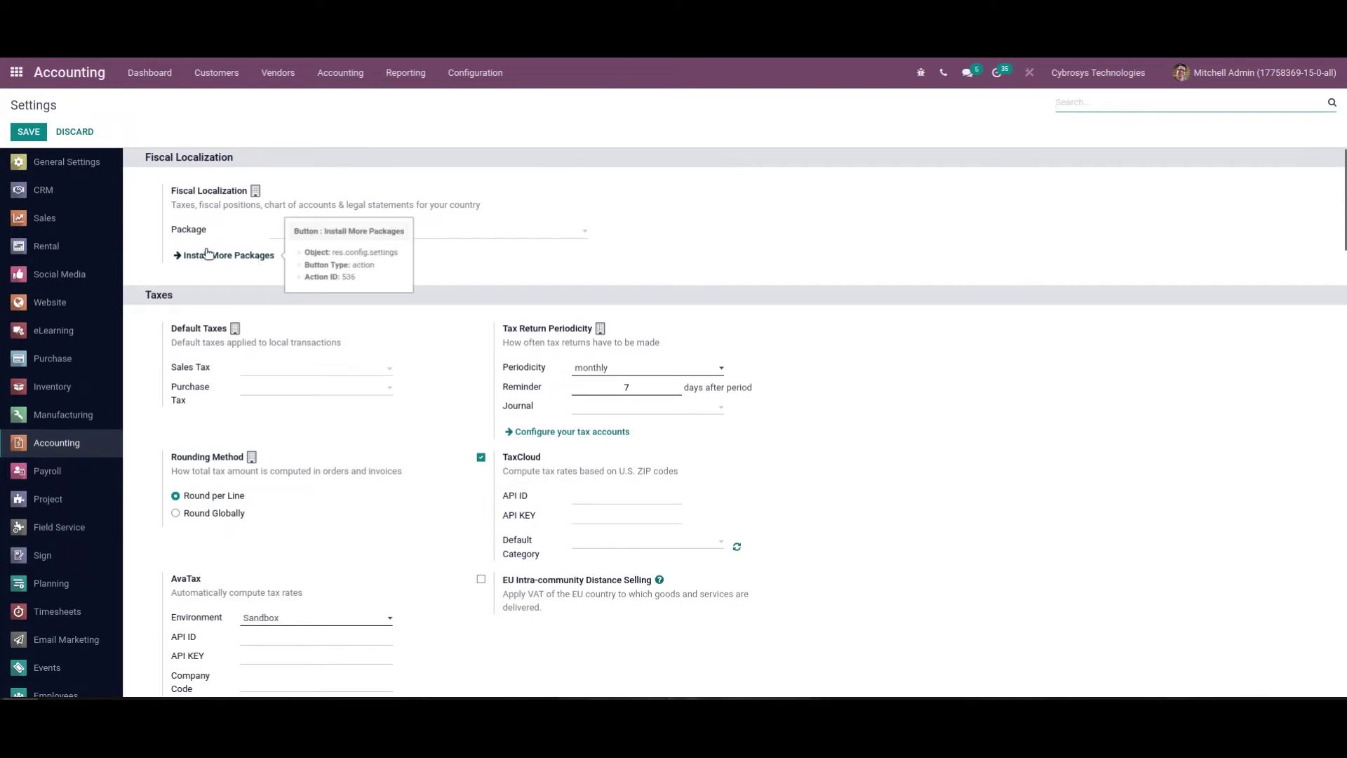
left_click(248, 260)
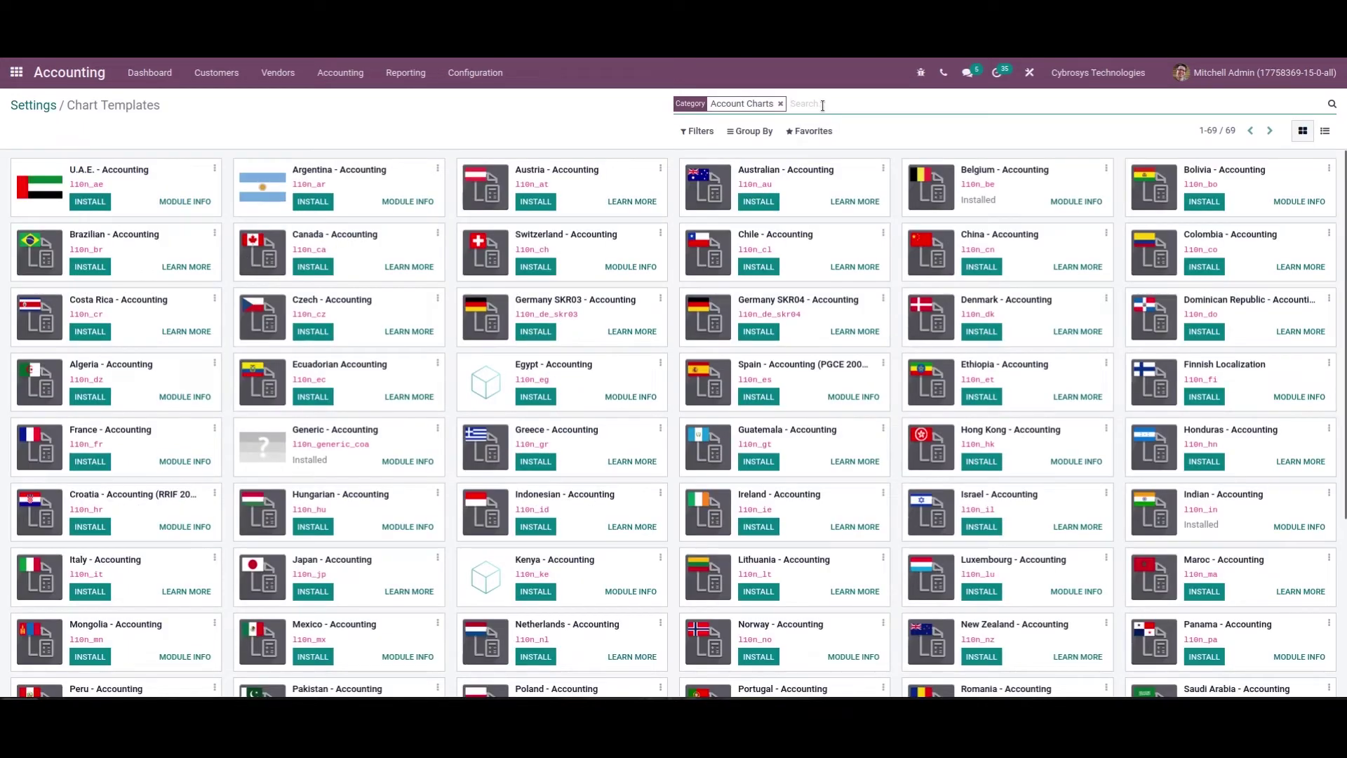
type("a")
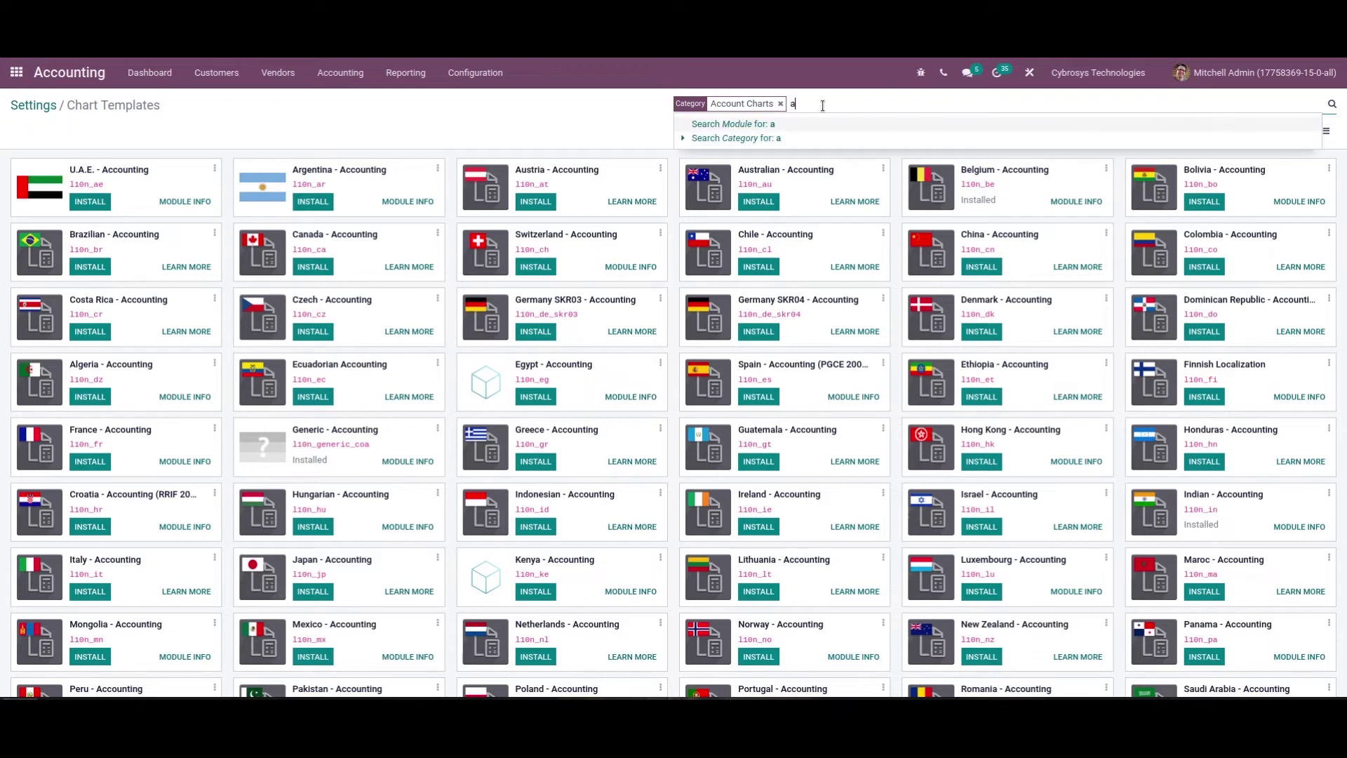
type("lgeria")
key("Return")
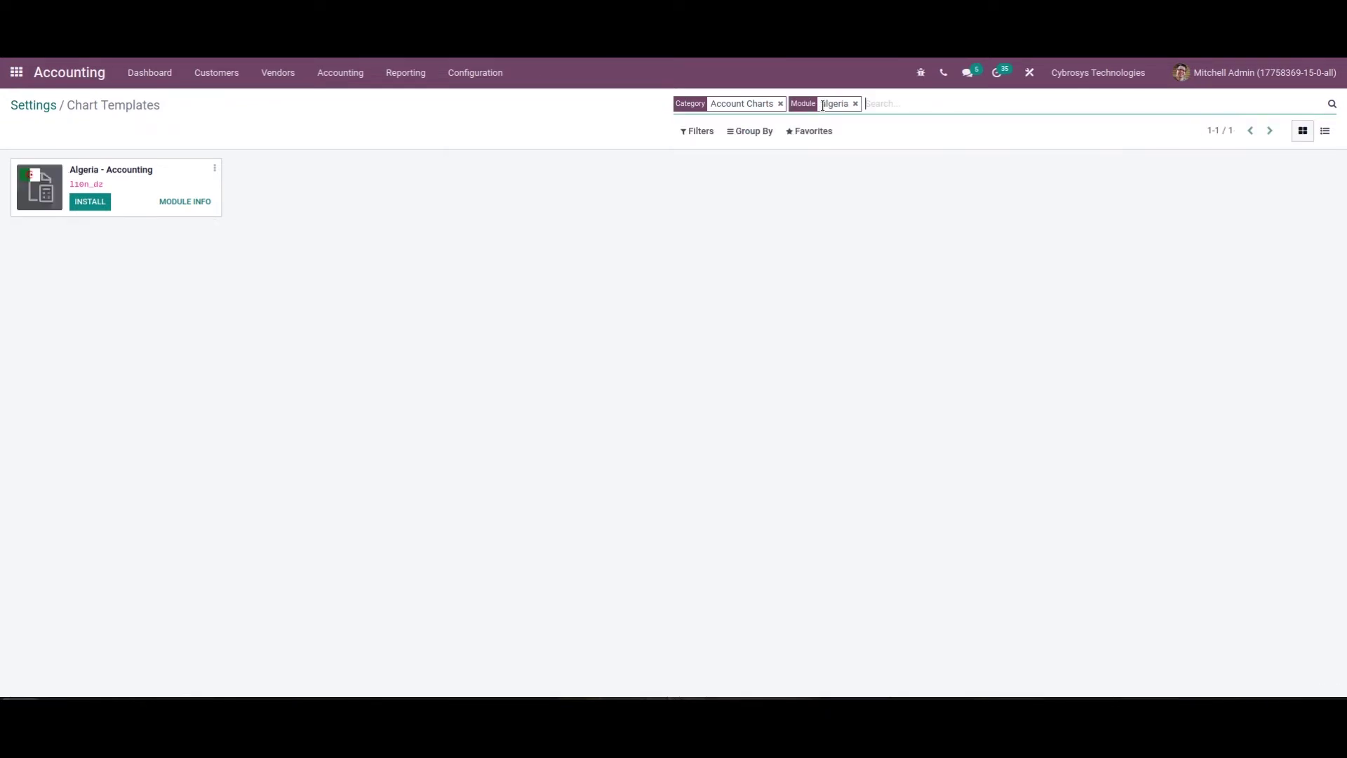
left_click(91, 202)
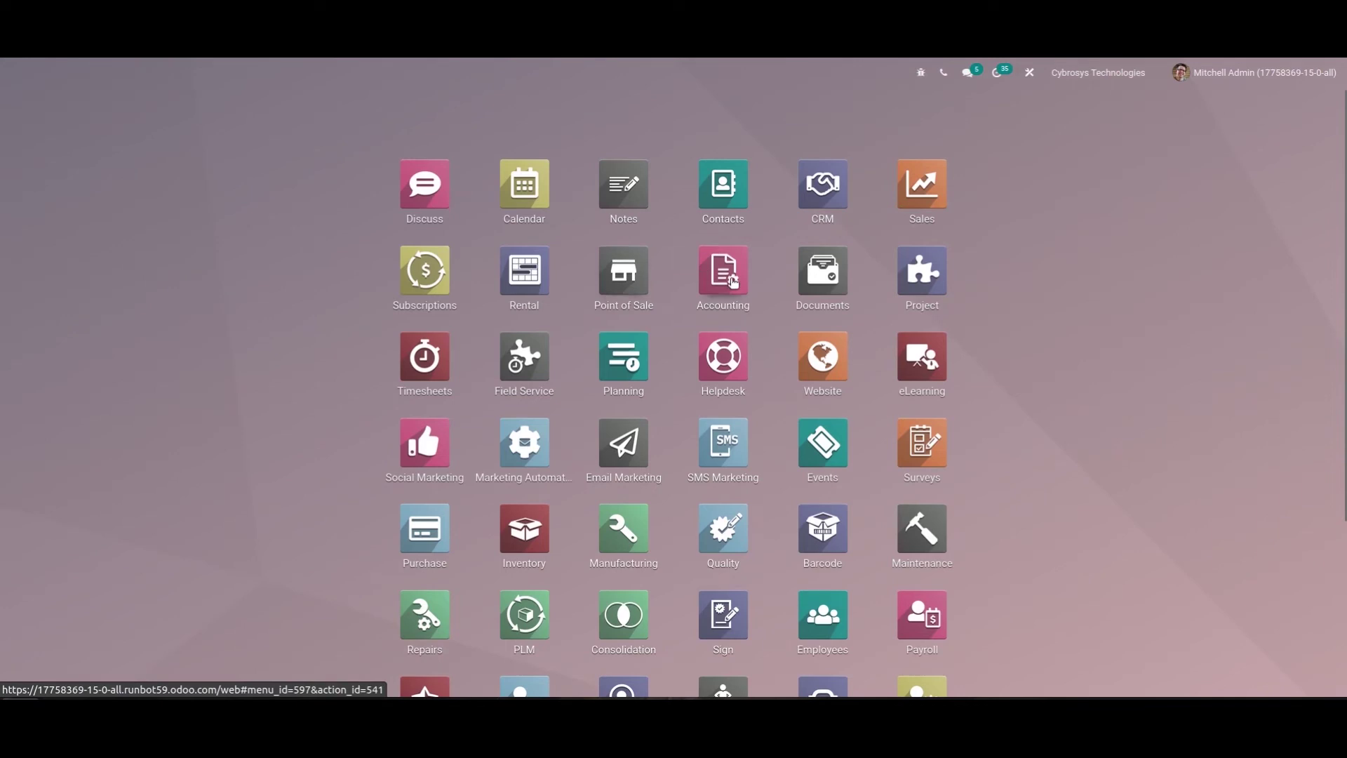
left_click(733, 282)
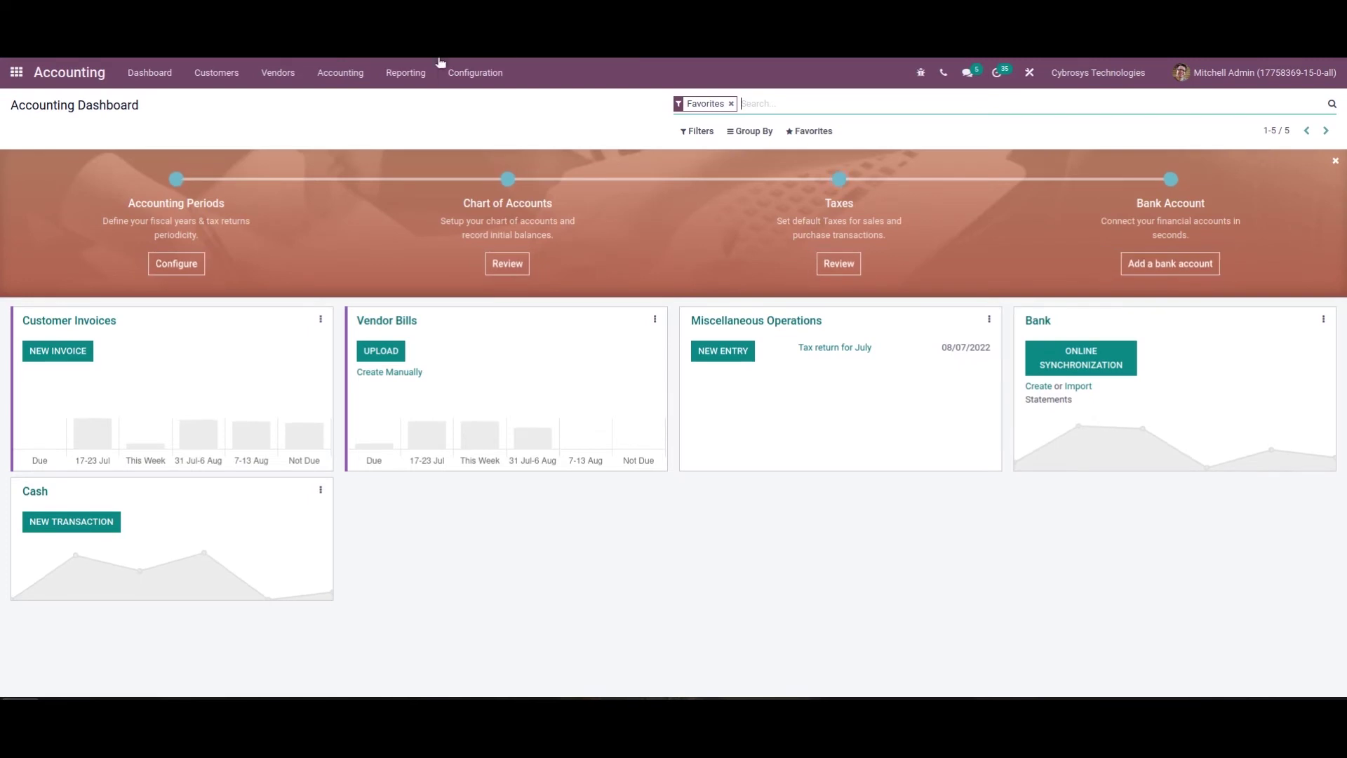
Check Accounting settings: Plan Comptable Général (Algerie), TVA 19,0% default taxes, Algeria, DZD
left_click(463, 72)
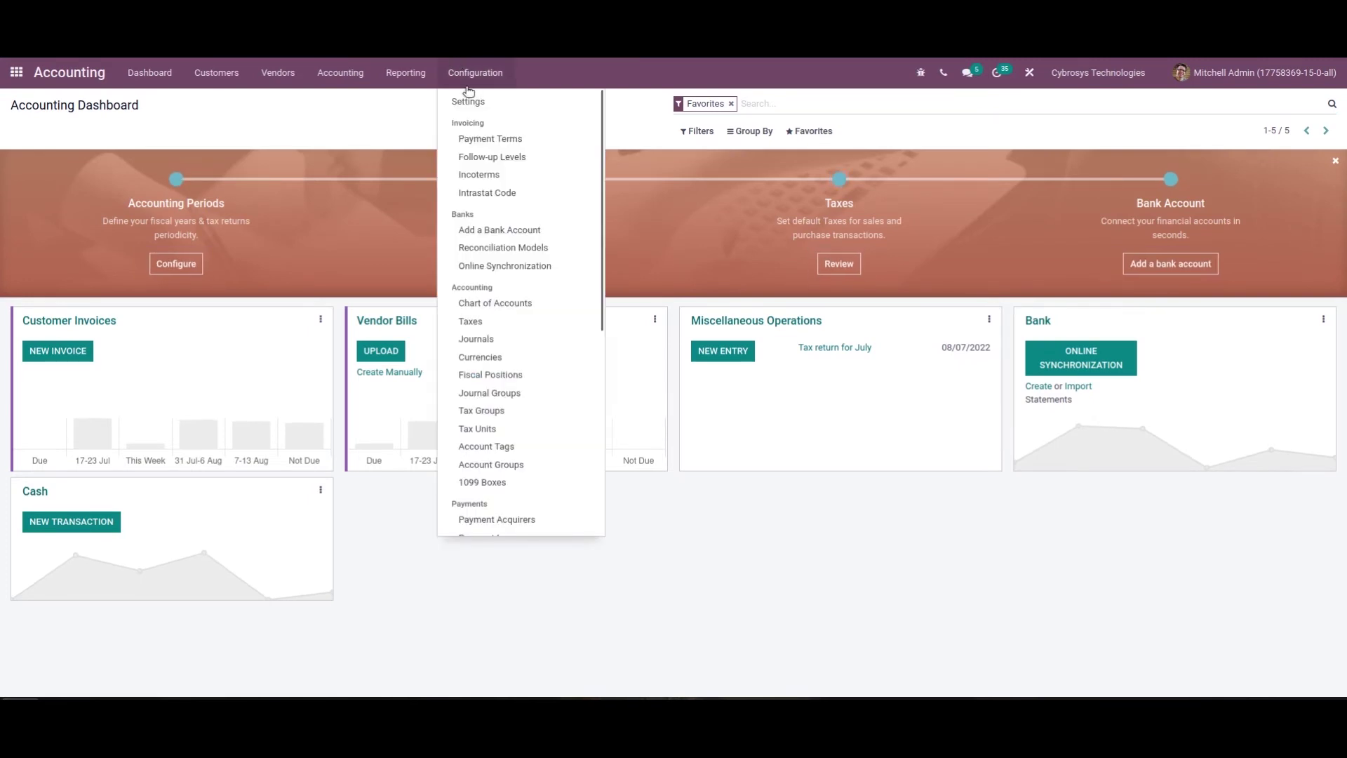
left_click(469, 97)
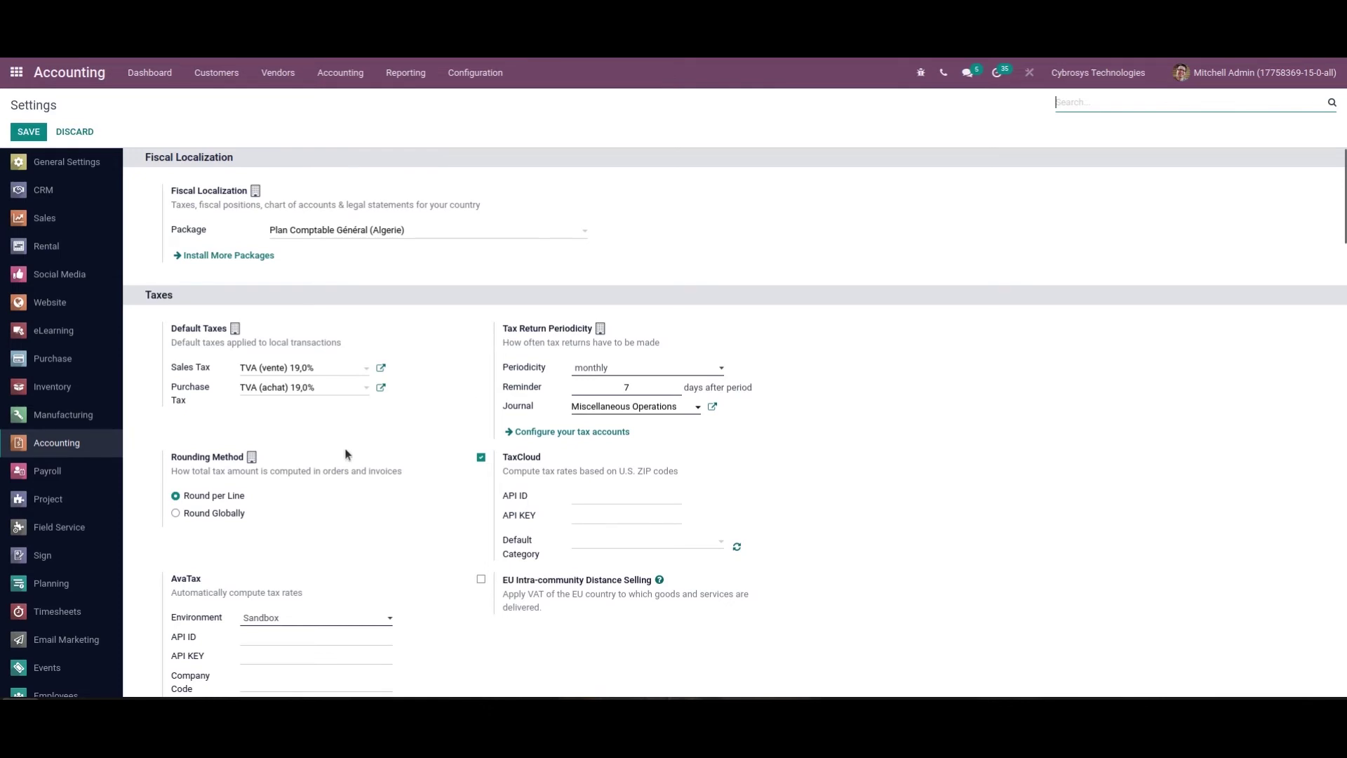
scroll(344, 453, "down", 1)
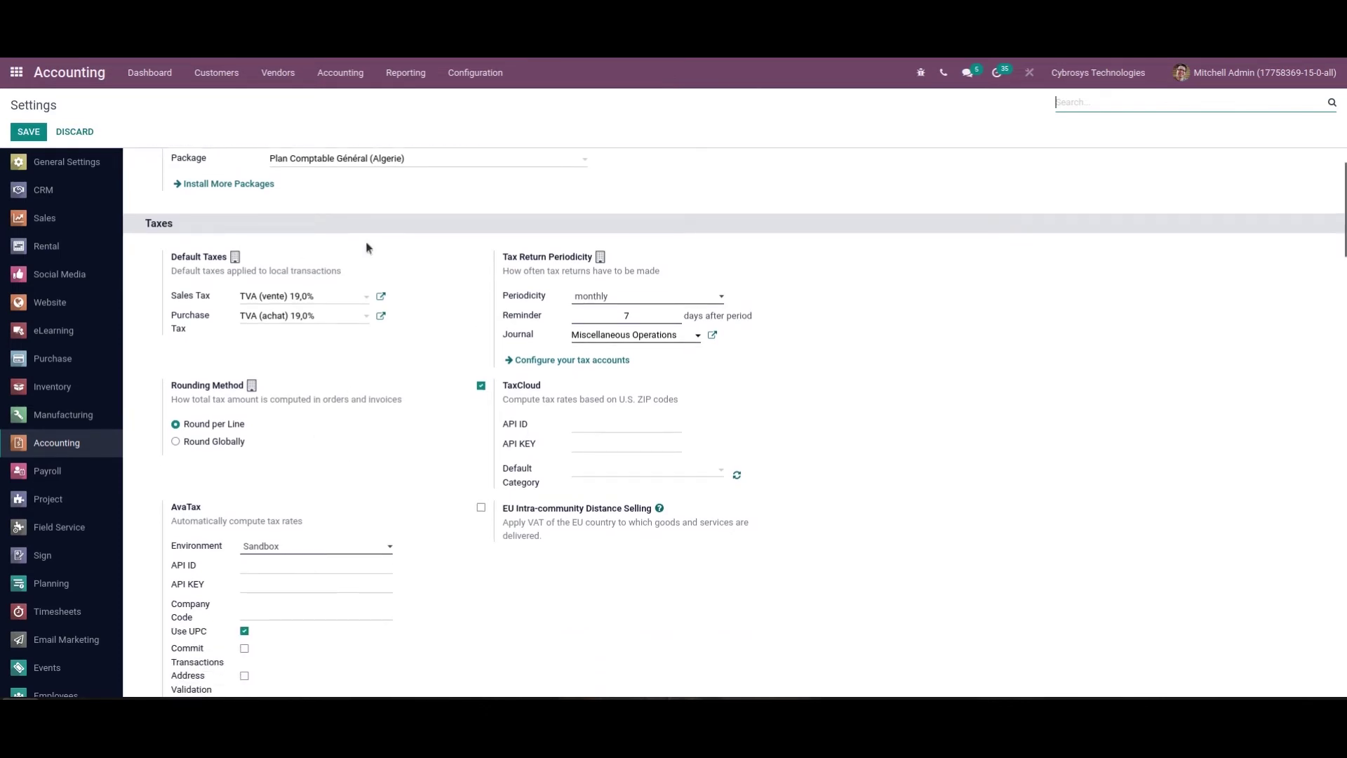
mouse_move(259, 312)
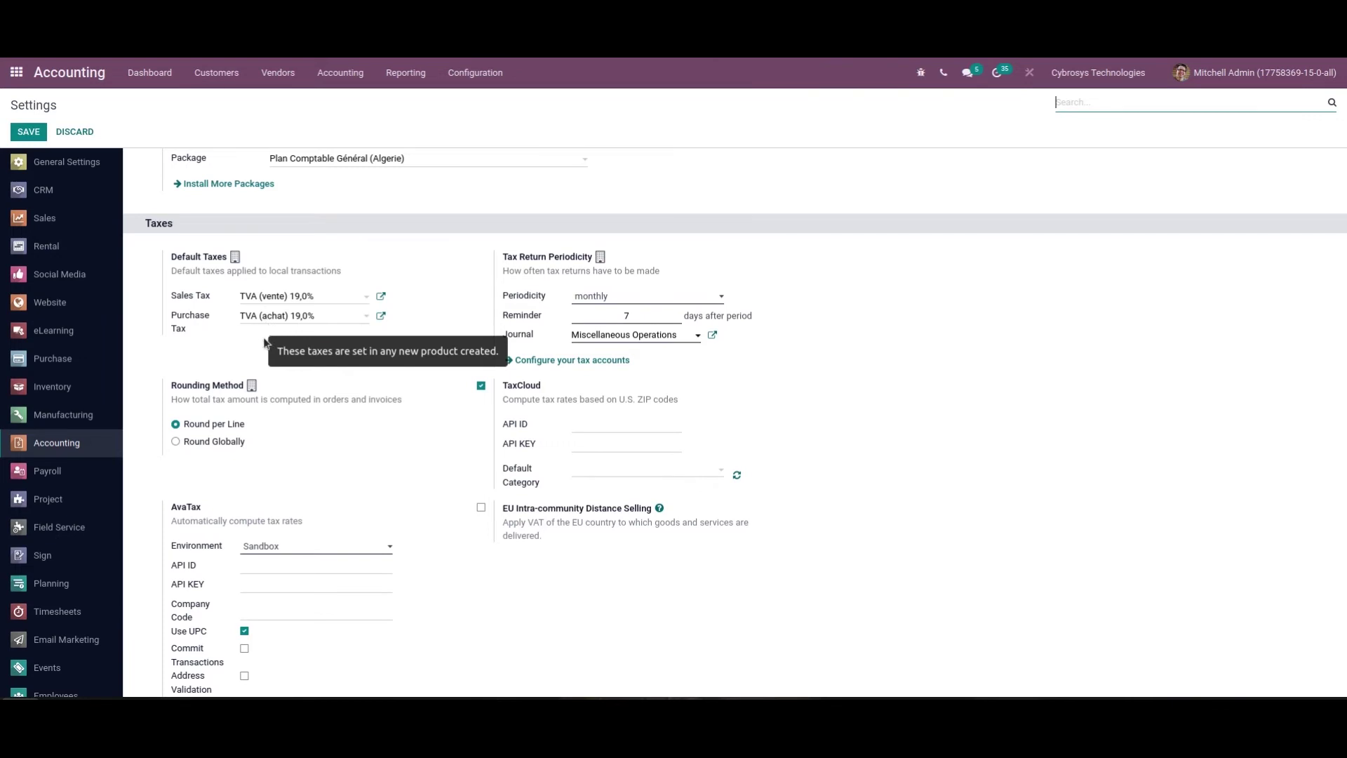
scroll(399, 389, "down", 6)
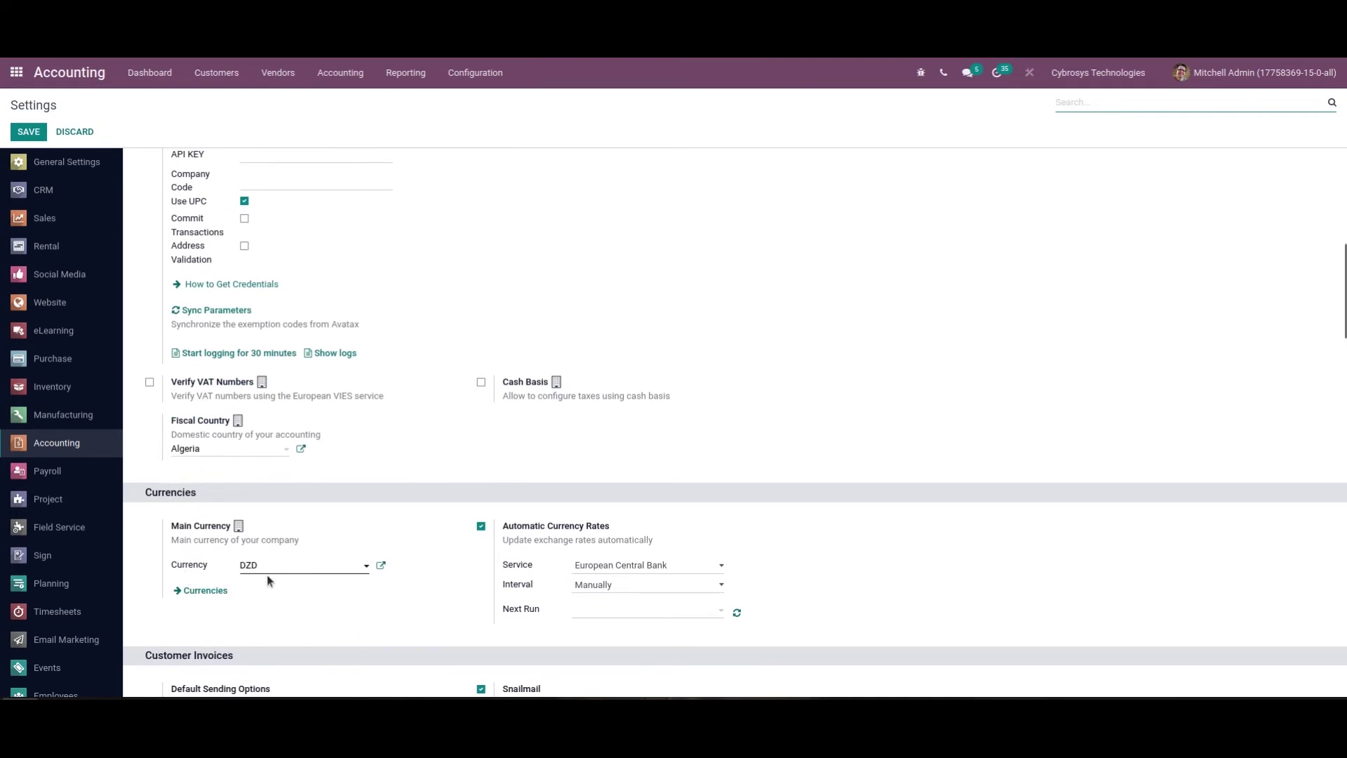
scroll(266, 575, "up", 6)
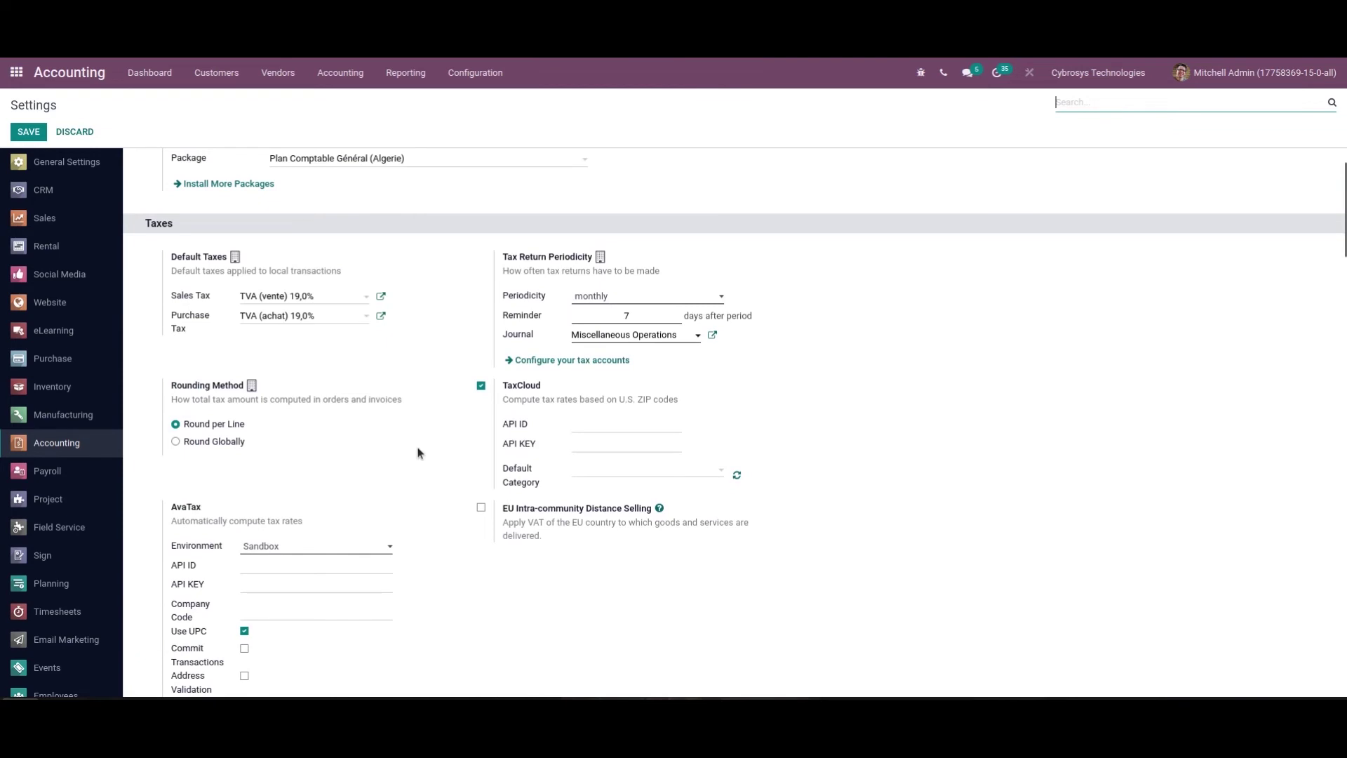
Browse the Chart of Accounts with its 899 Algerian accounts, starting at 101110
left_click(477, 84)
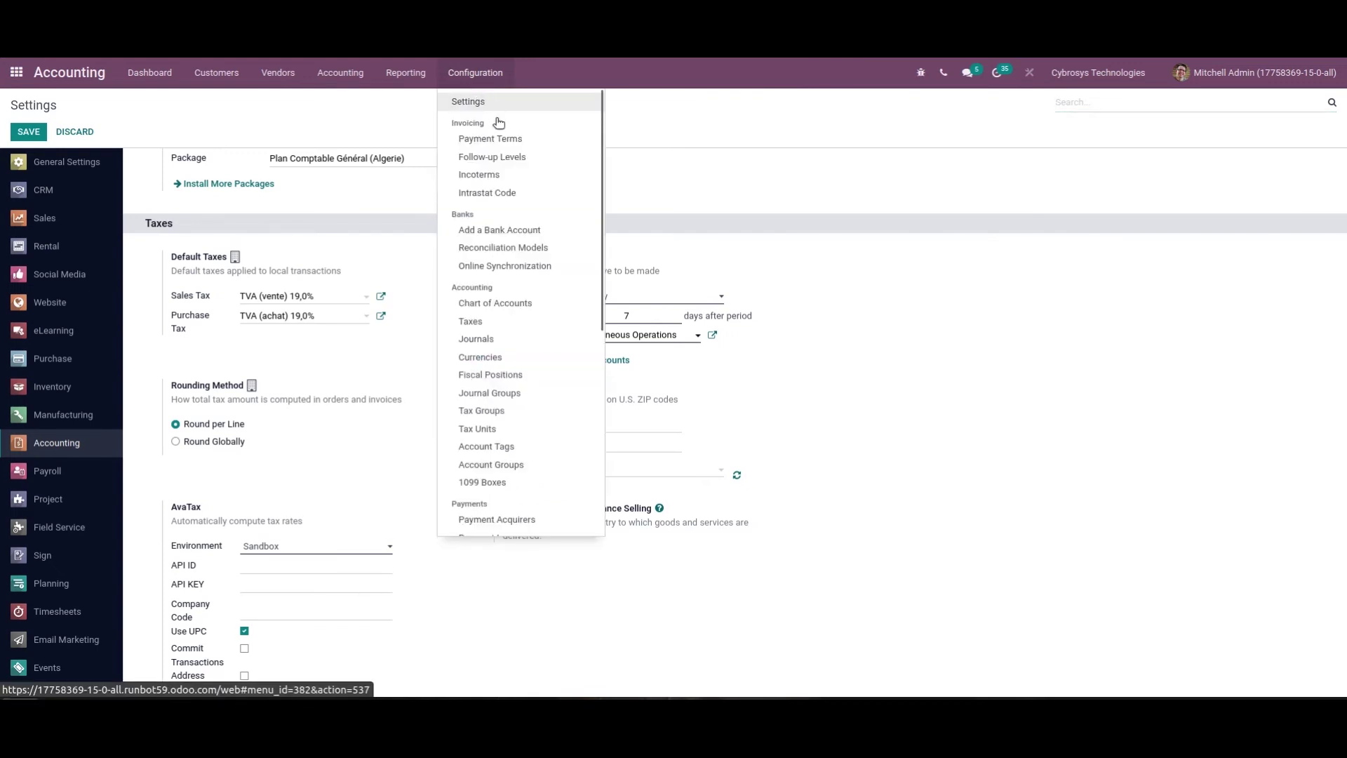
left_click(514, 305)
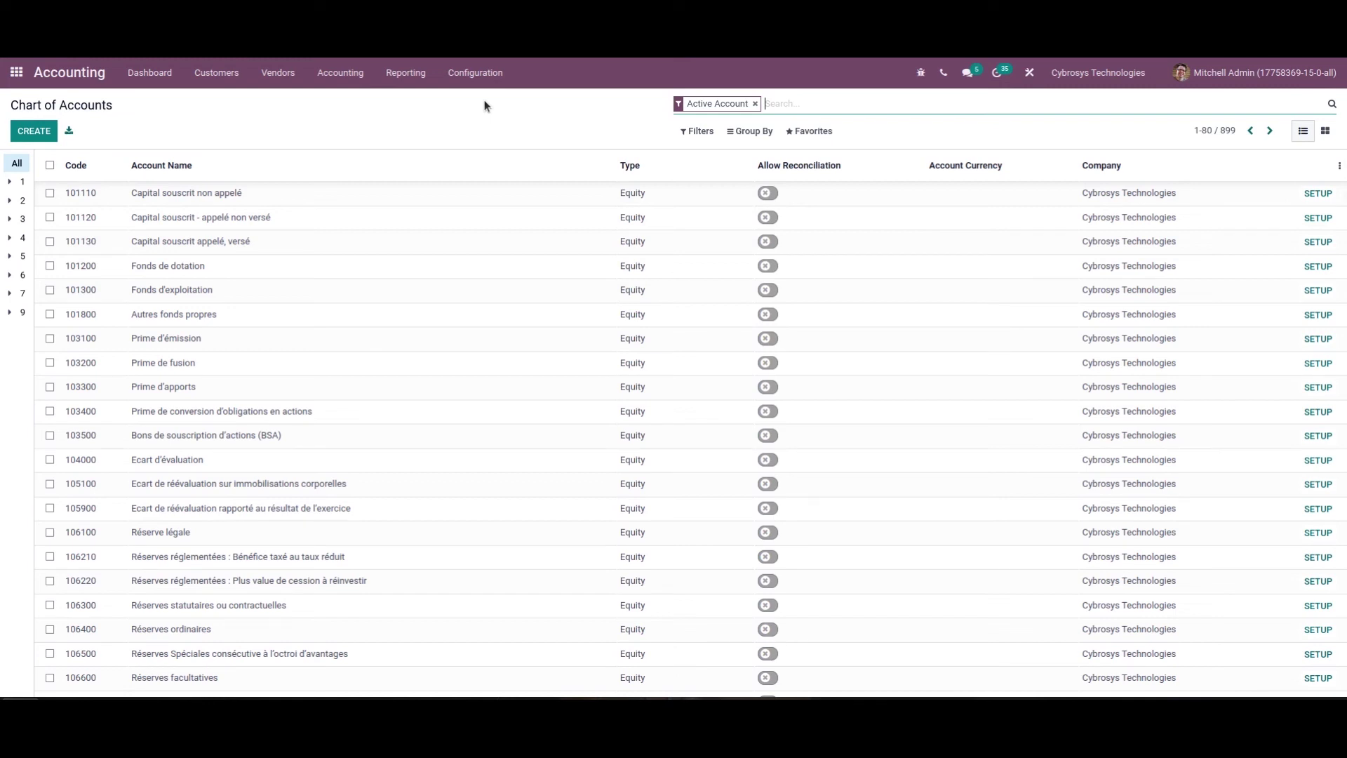
left_click(482, 68)
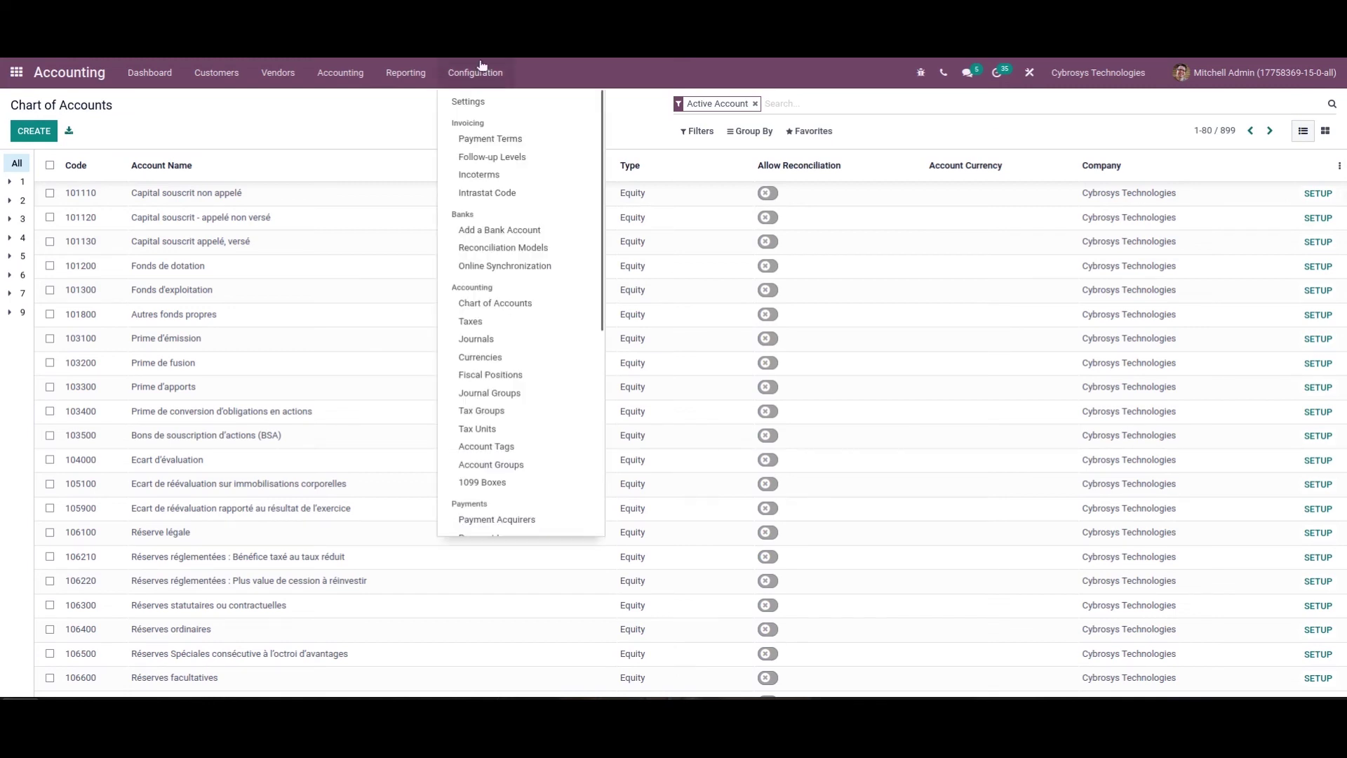
Display the 11 Algerian TVA taxes, including TVA (vente) and TVA (achat) 19,0%
left_click(508, 322)
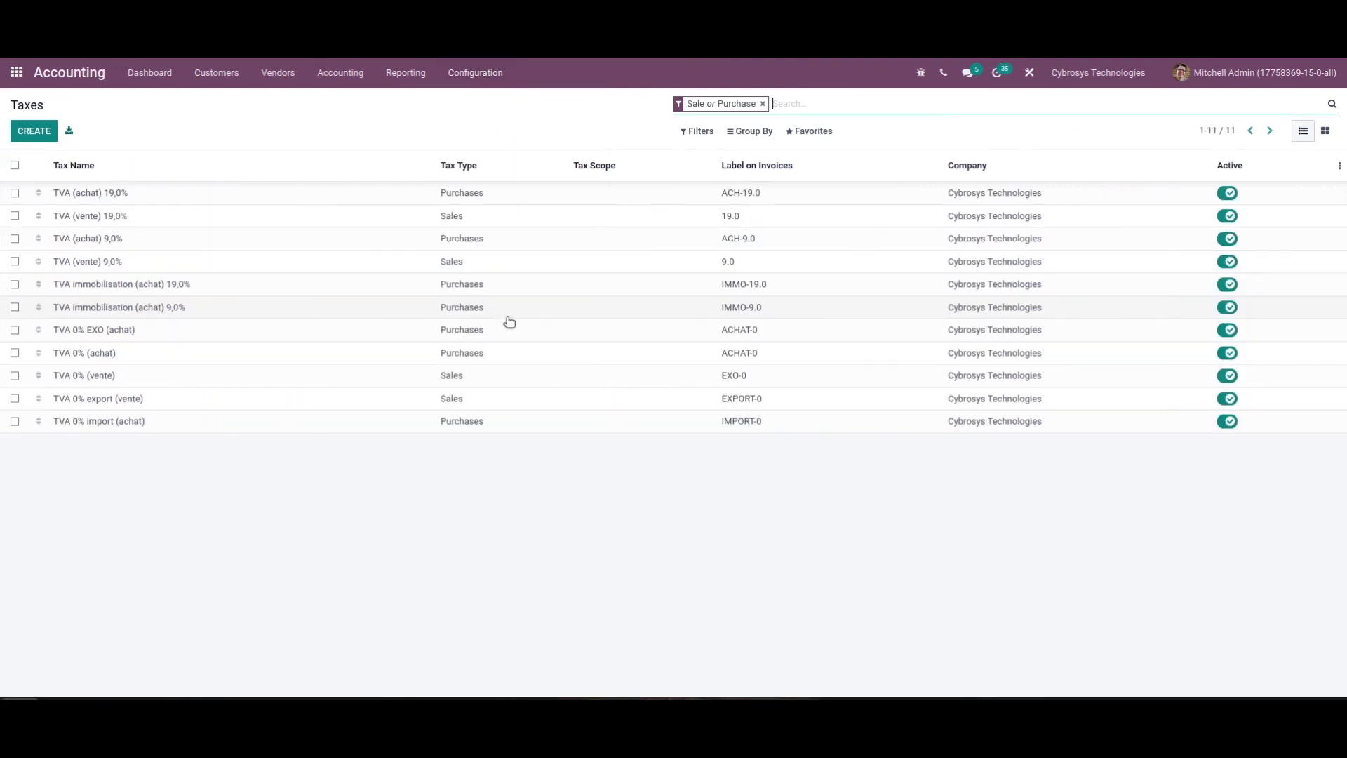